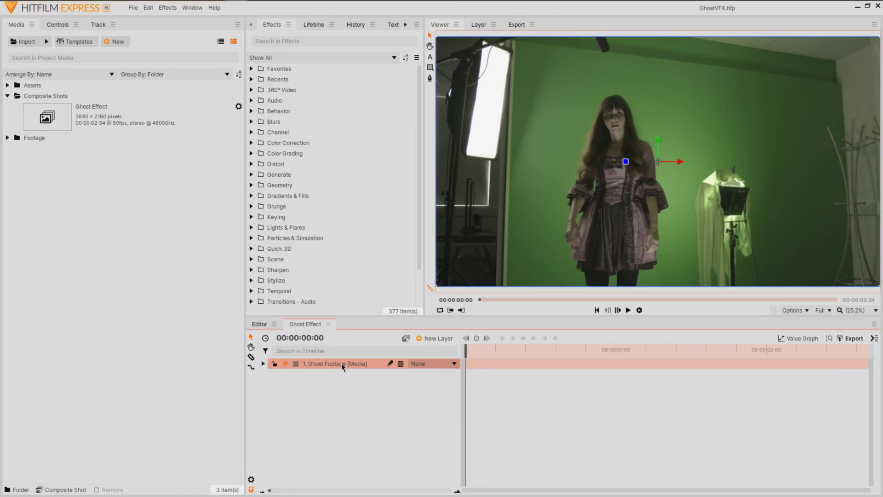
Key the Ghost Footage layer with Color Difference Key (Min 0.71, Max 0.72, Gamma 0.16) and close a mask around the woman
left_click(251, 218)
left_click(356, 228)
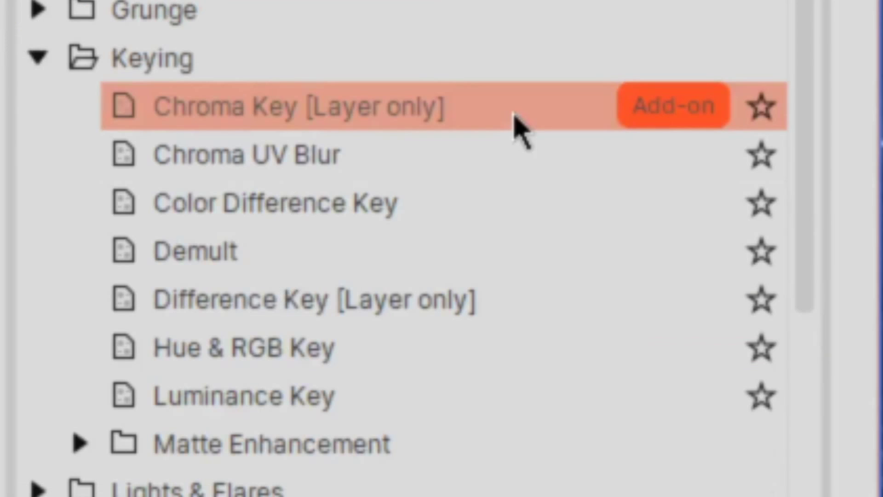
left_click(514, 217)
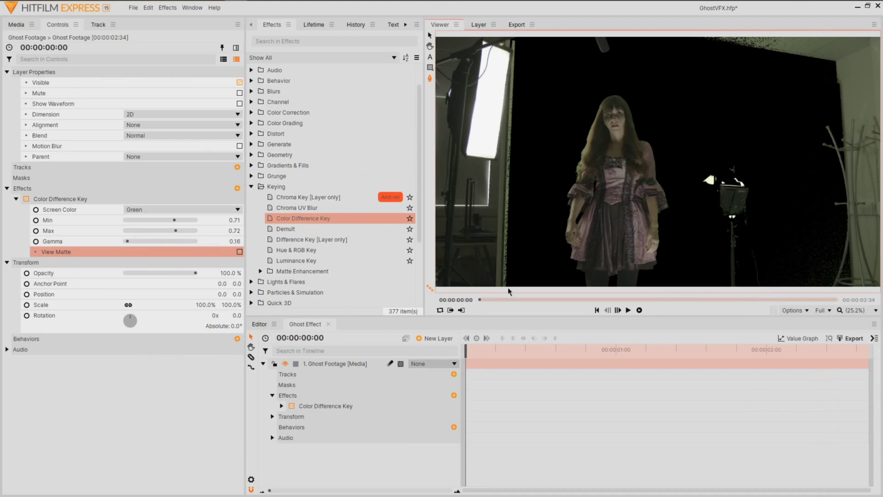
left_click(508, 288)
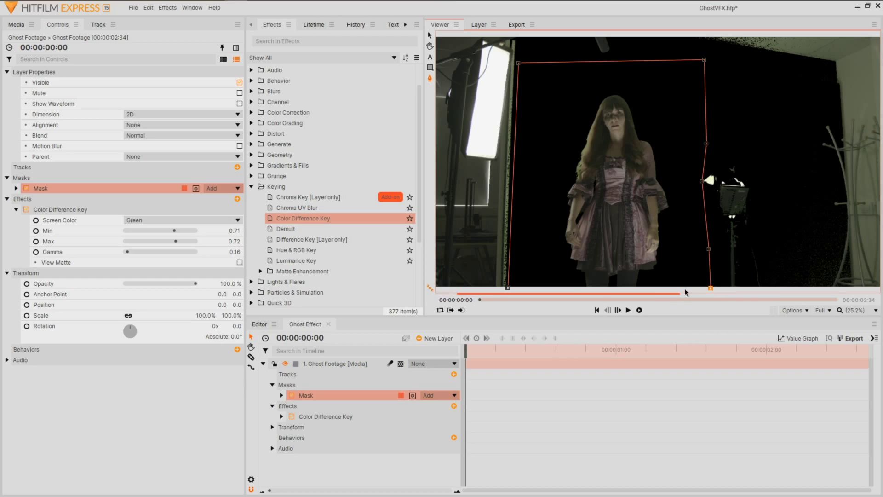
left_click(508, 288)
Add Brightness & Contrast to the Ghost Footage layer with Brightness 14 and Contrast 60
left_click(251, 186)
left_click(252, 112)
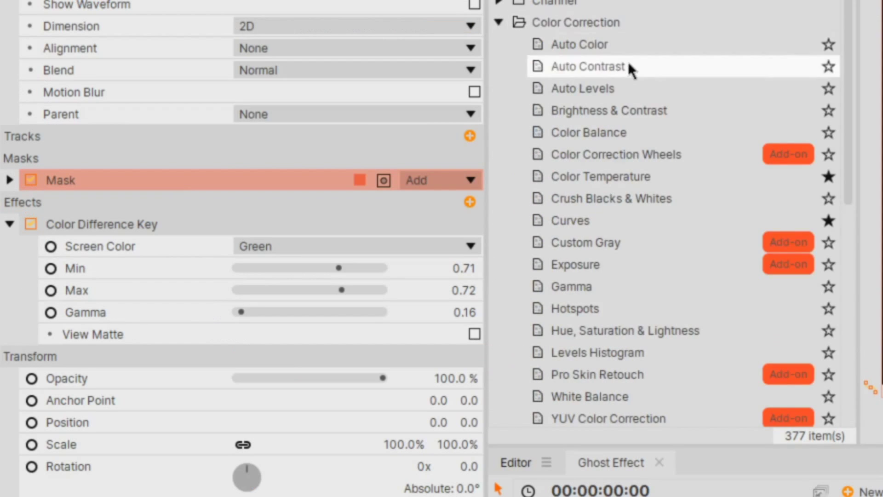
left_click_drag(629, 110, 286, 292)
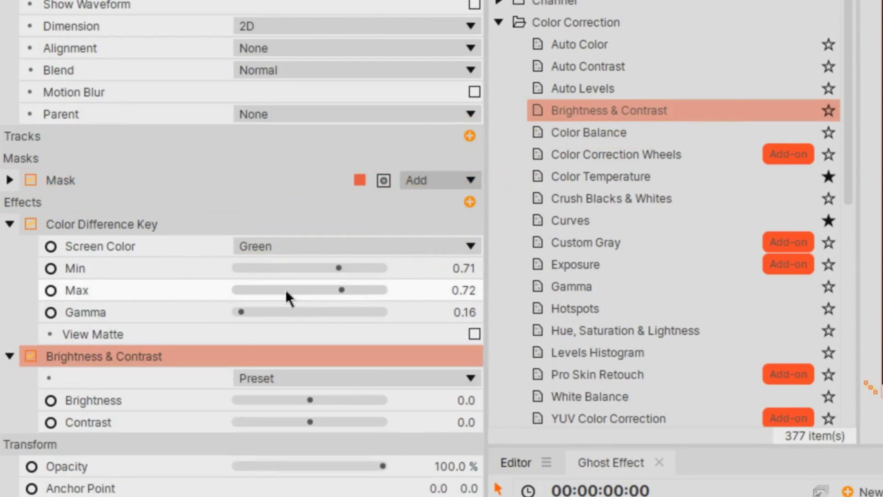
left_click_drag(310, 400, 347, 421)
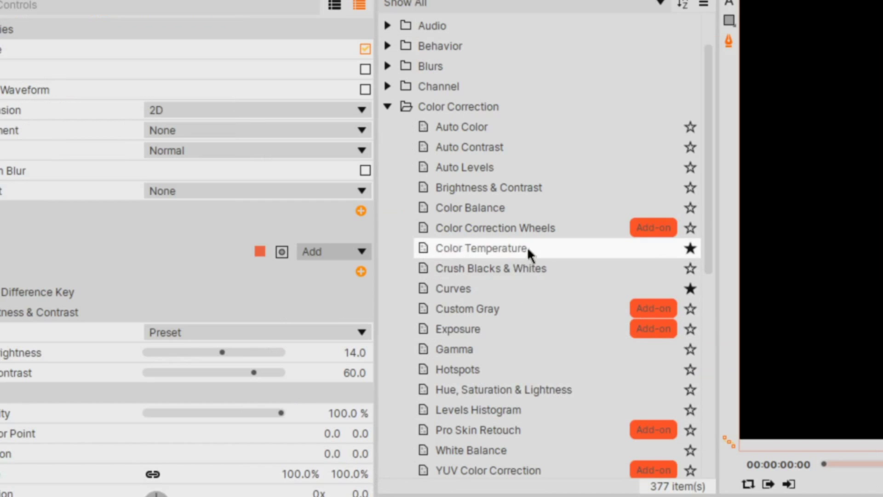
Add Color Temperature at 6780 K and Hue, Saturation & Lightness with Master Saturation at -21 to the footage
left_click(324, 185)
left_click_drag(528, 249, 246, 343)
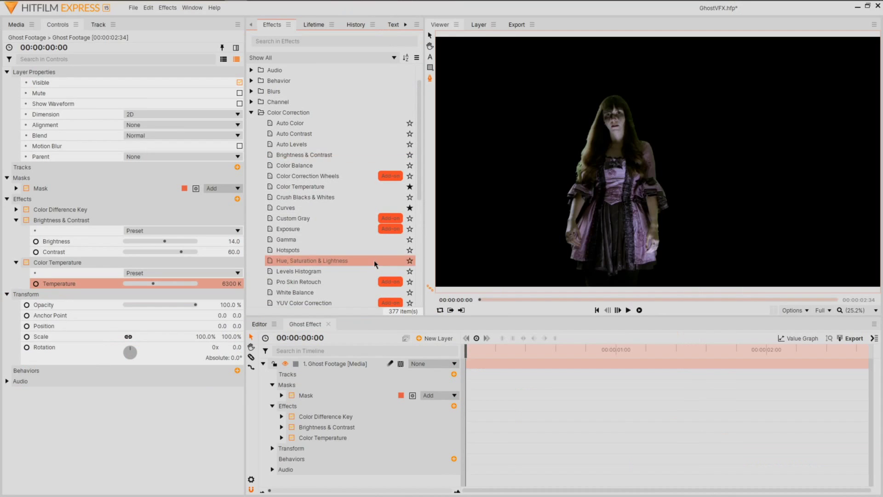
left_click_drag(371, 262, 150, 282)
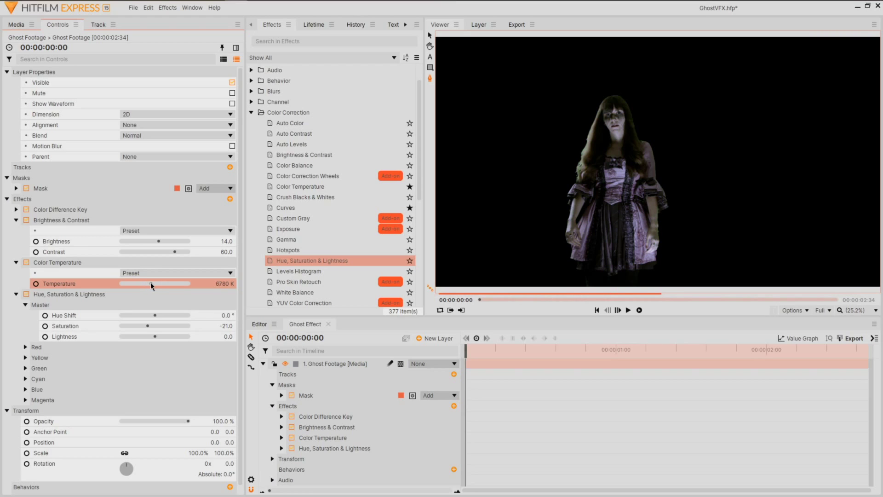
left_click(16, 263)
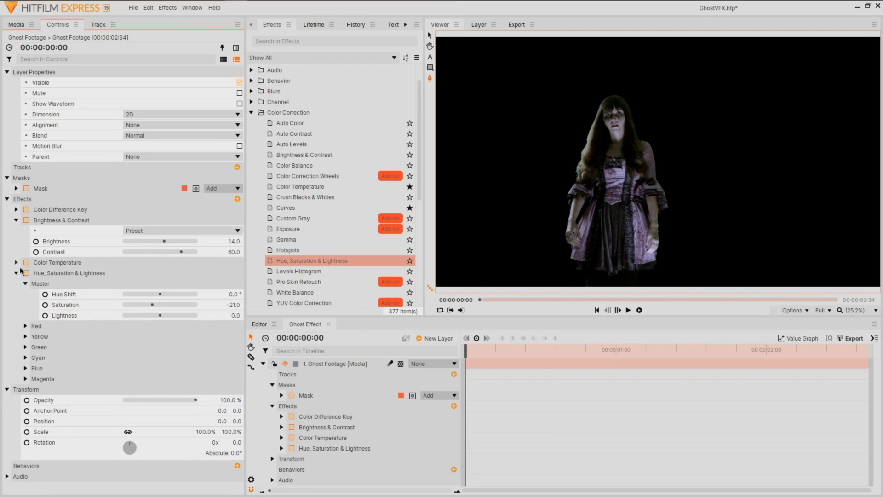
left_click(16, 273)
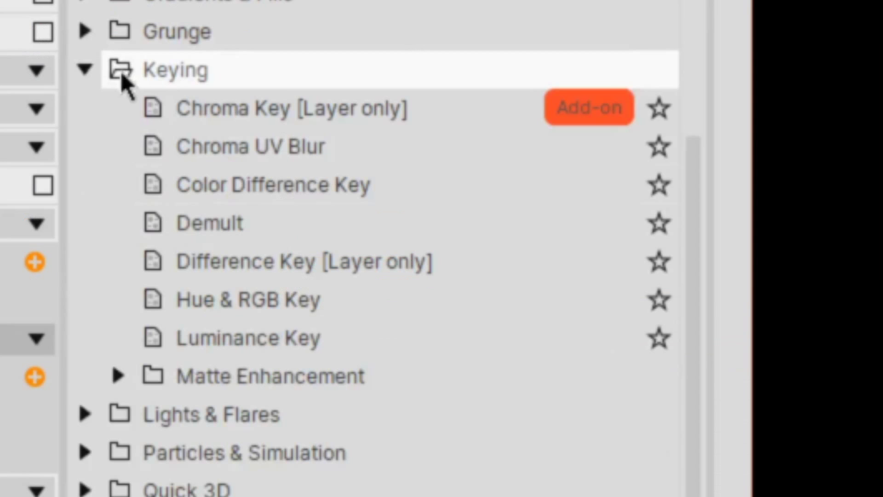
Apply Matte Cleaner and a 90% Tint that maps white to green #55ff00 on the Ghost Footage layer
left_click(119, 290)
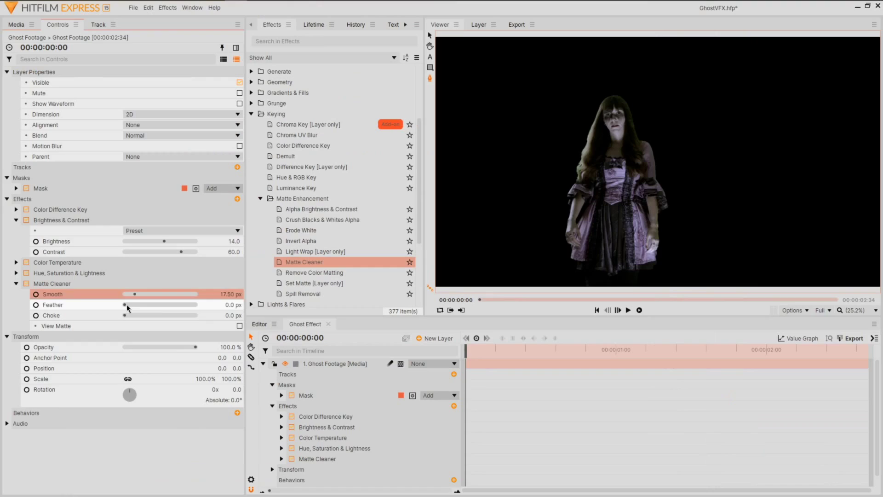
left_click_drag(126, 304, 142, 307)
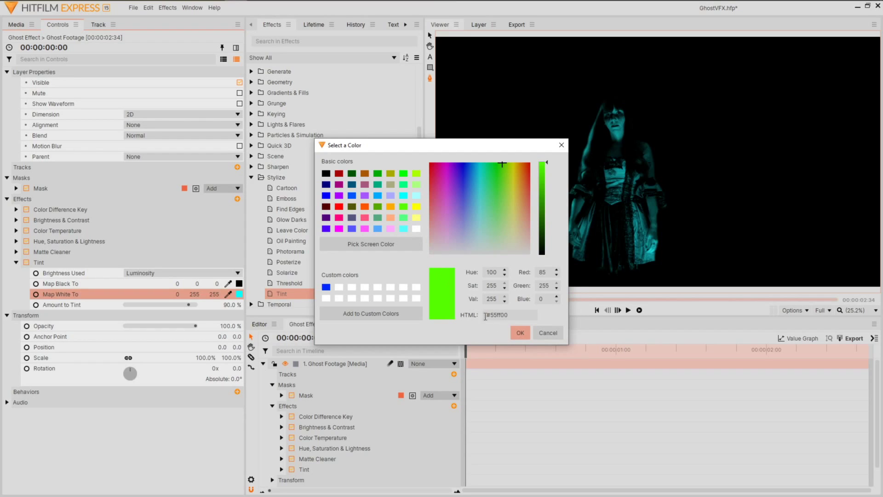
left_click(517, 331)
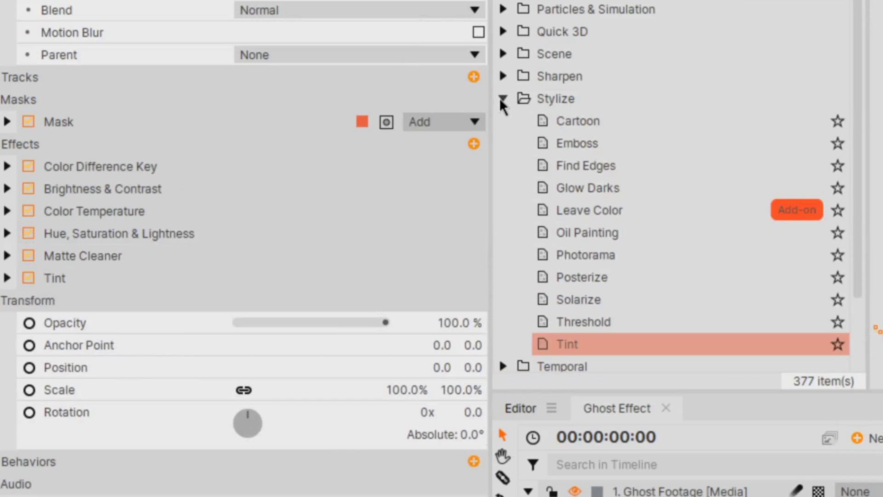
left_click(251, 177)
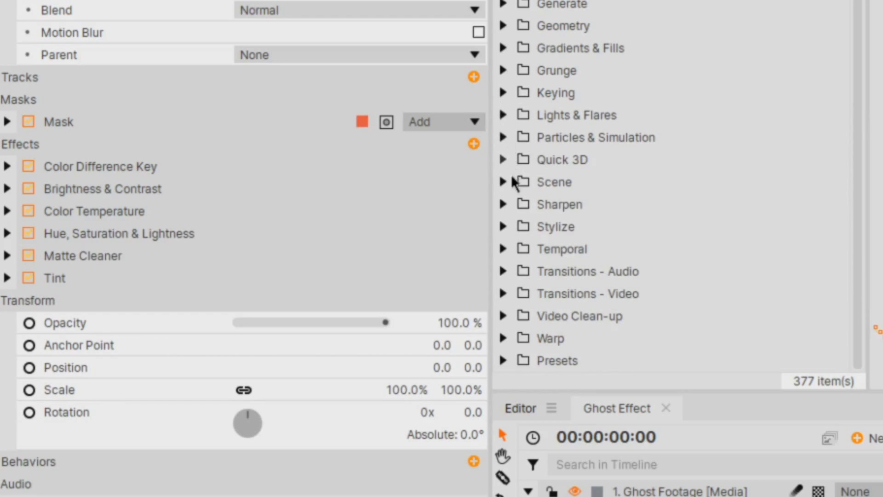
Add the Unsharpen effect below Tint and choose its Boost Contrast preset
left_click(509, 202)
left_click(667, 252)
left_click_drag(668, 252, 323, 294)
left_click(316, 325)
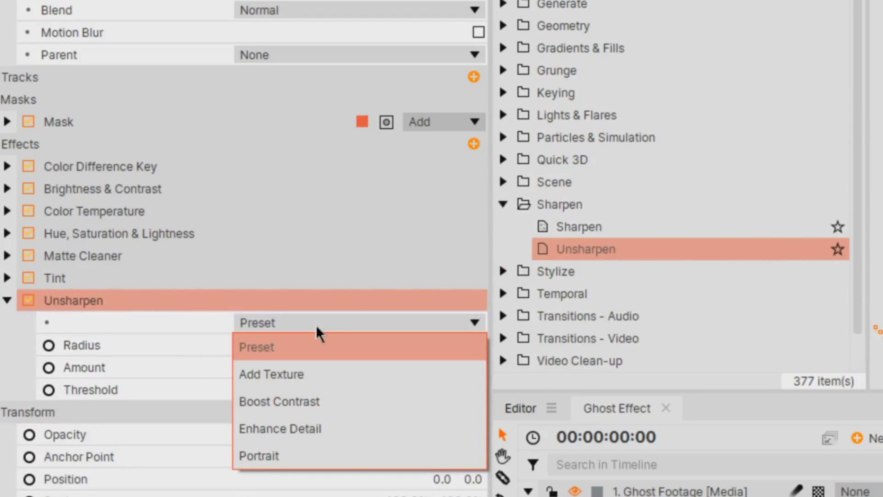
left_click(368, 405)
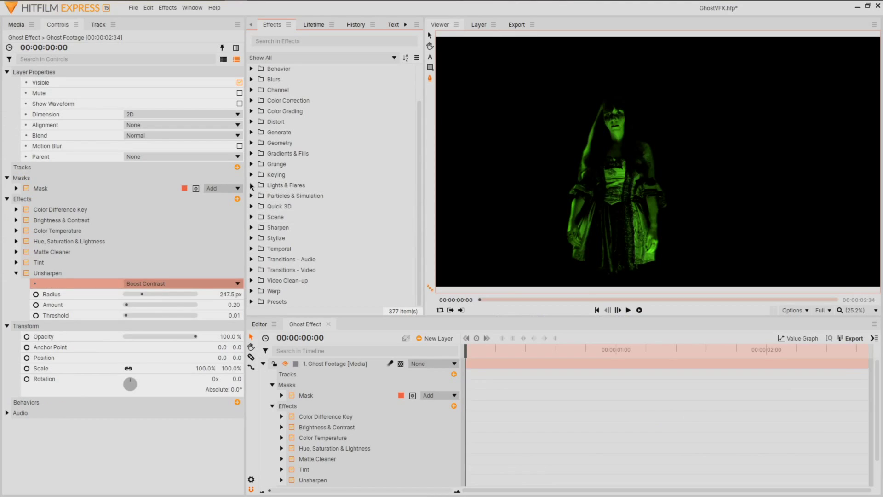
Add a Glow effect below Unsharpen with Intensity 0.5, Threshold 35% and Radius 15.3 px
left_click(252, 186)
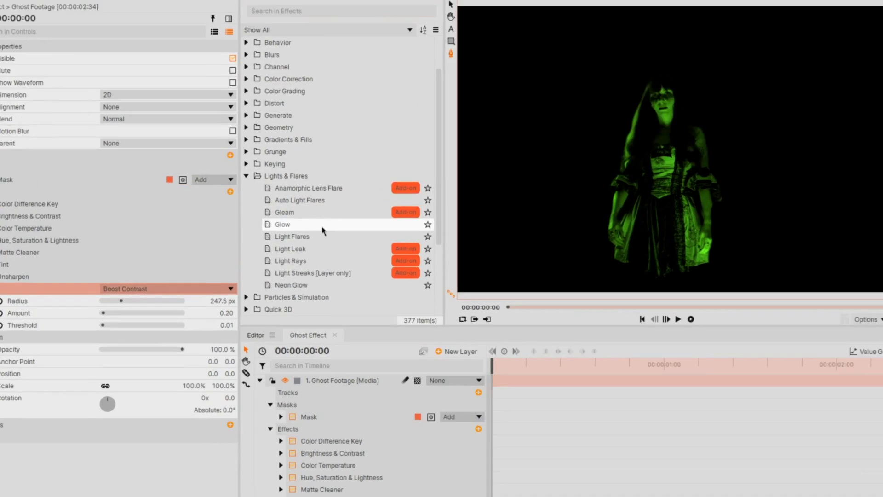
left_click_drag(317, 228, 136, 289)
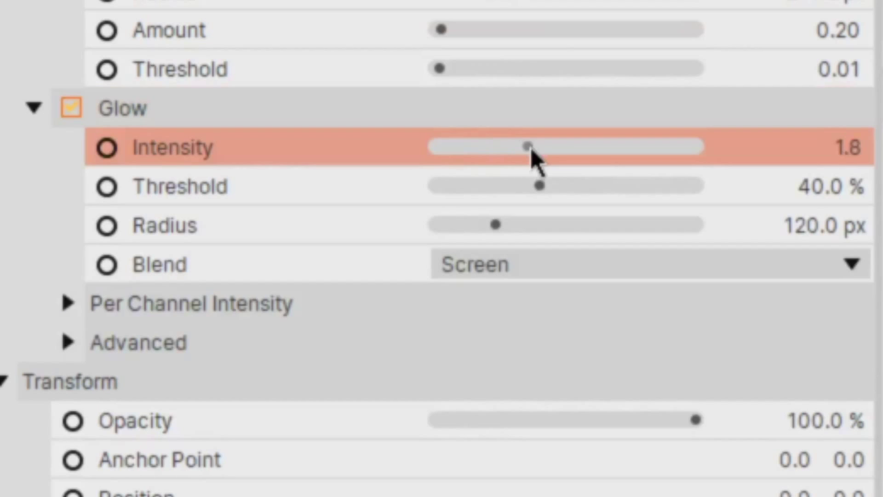
left_click_drag(531, 148, 514, 148)
left_click_drag(539, 186, 560, 186)
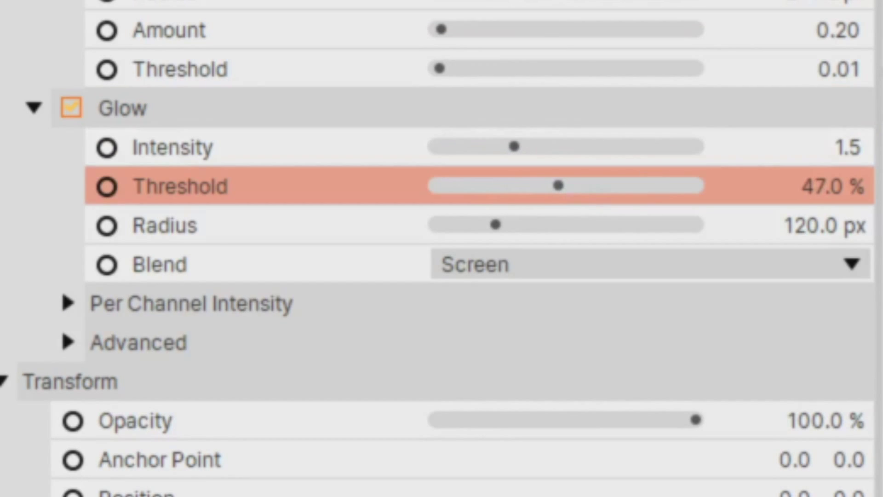
left_click_drag(496, 225, 440, 224)
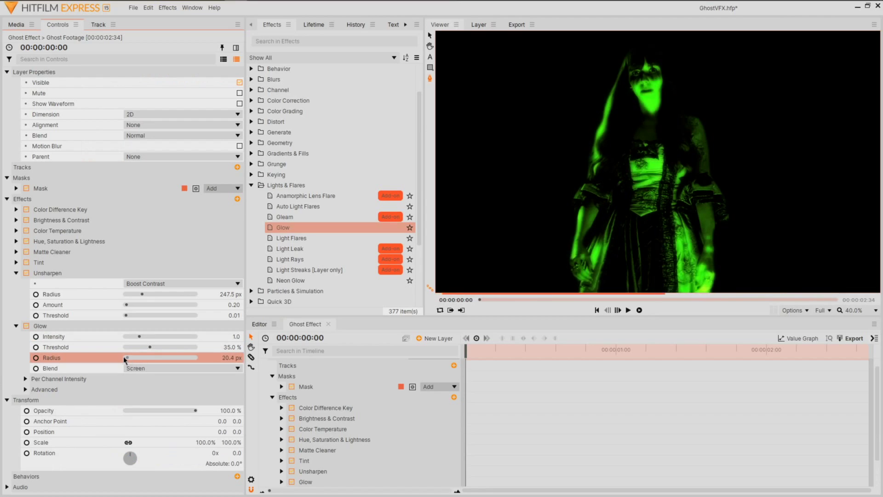
left_click(130, 335)
Duplicate the Glow effect and set the Ghost Footage layer's opacity to 50%
right_click(84, 325)
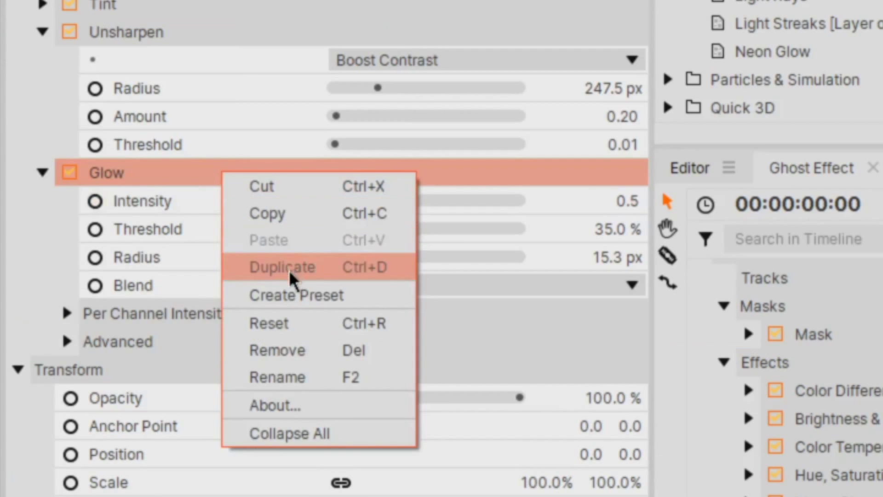
left_click(111, 362)
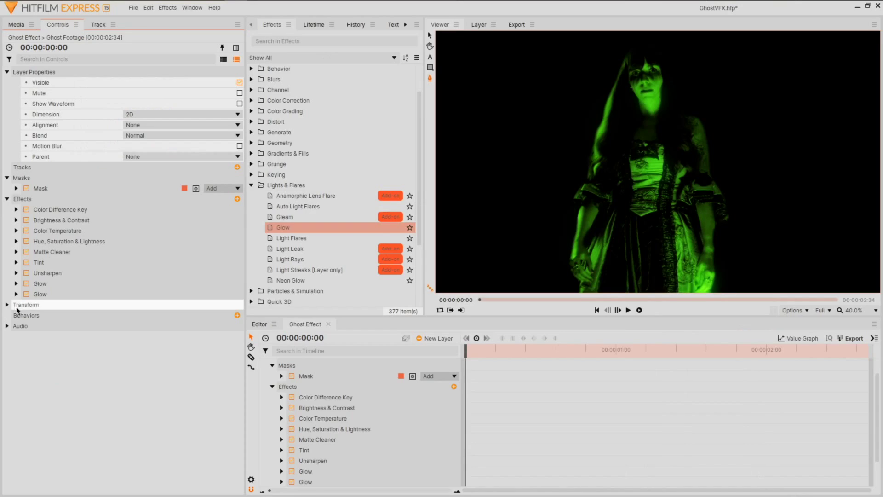
left_click(25, 305)
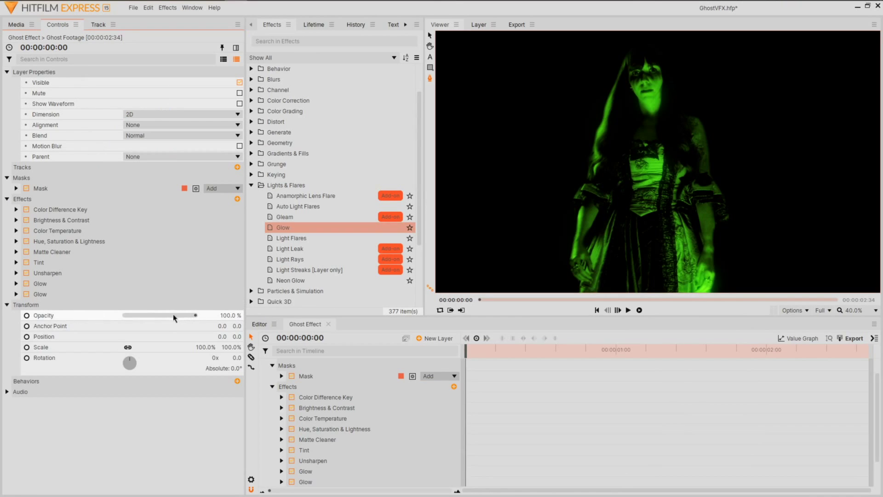
left_click_drag(173, 315, 149, 316)
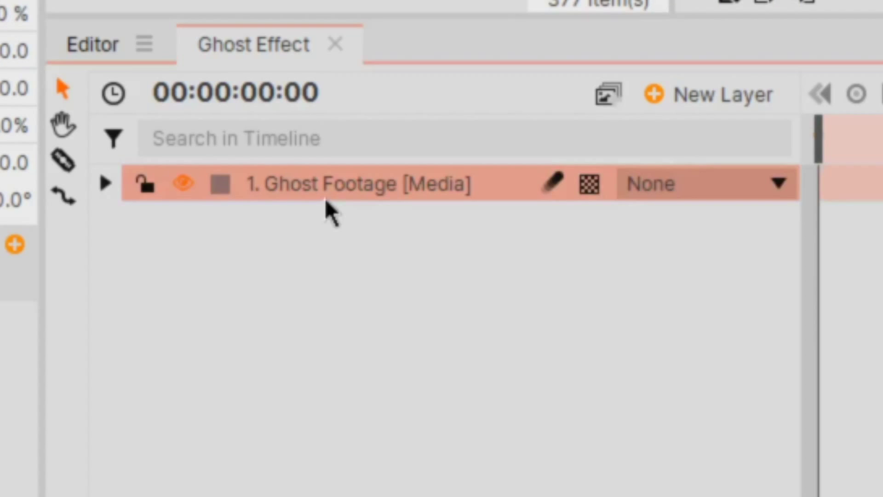
Duplicate the Ghost Footage layer and rename the copy Edge Glow
key("ctrl+d")
key("F2")
type("Edge")
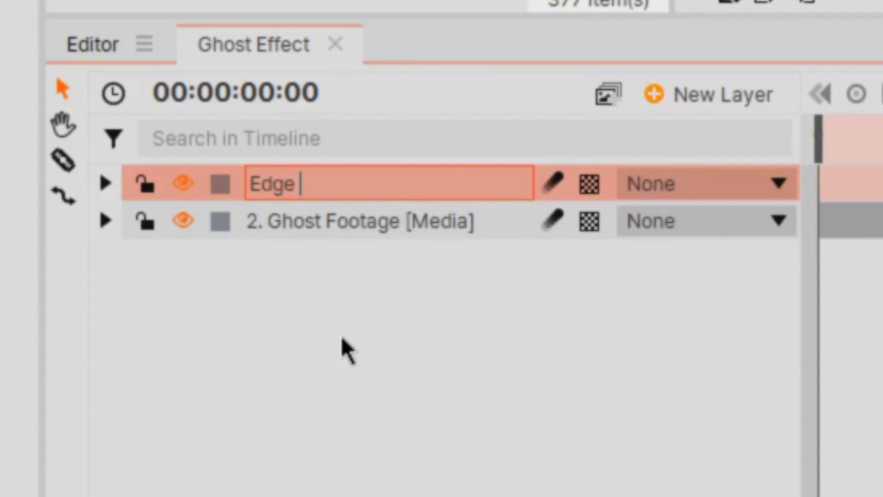
type(" Glow")
key("Return")
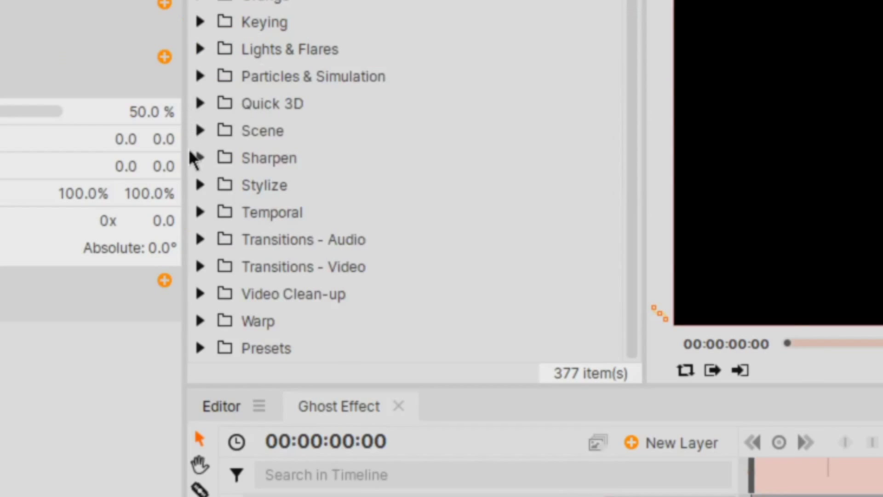
Apply Find Edges to the Edge Glow layer, placed directly after Color Difference Key
left_click(201, 185)
left_click_drag(347, 266, 148, 204)
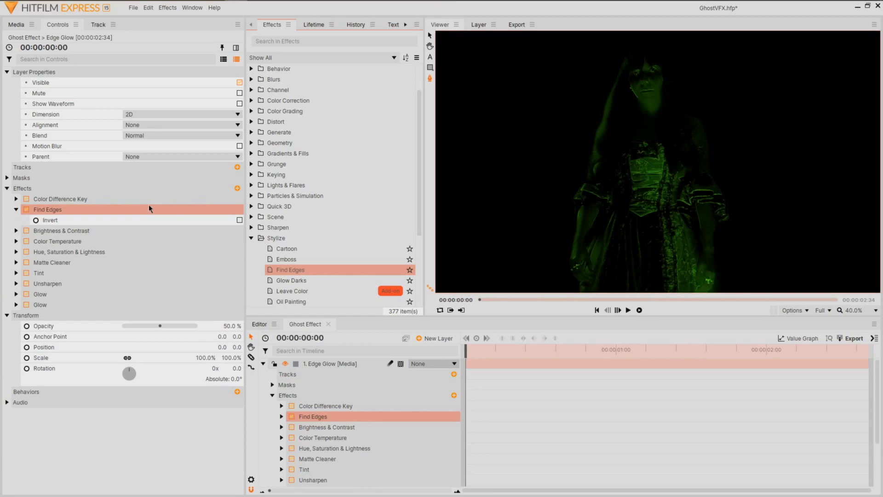
Set the Edge Glow layer's first Glow effect to Intensity 4.0 and enlarge its radius
left_click(16, 294)
left_click_drag(136, 304, 160, 305)
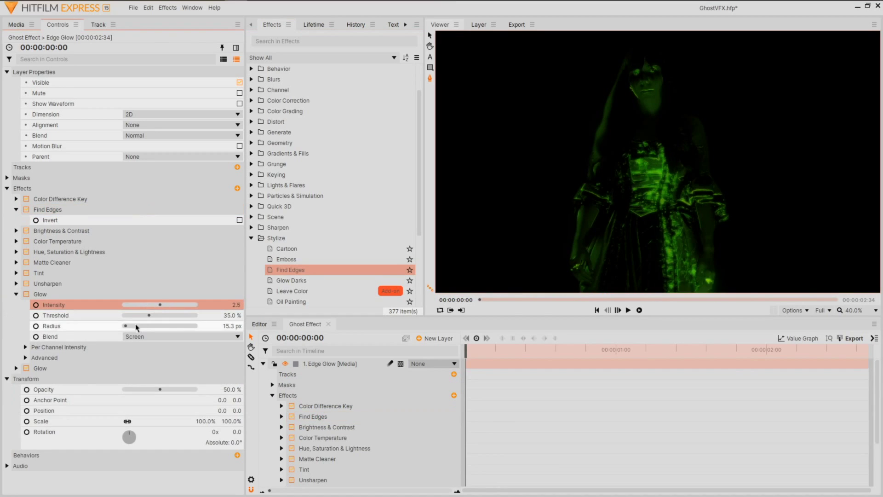
left_click(135, 326)
left_click(181, 305)
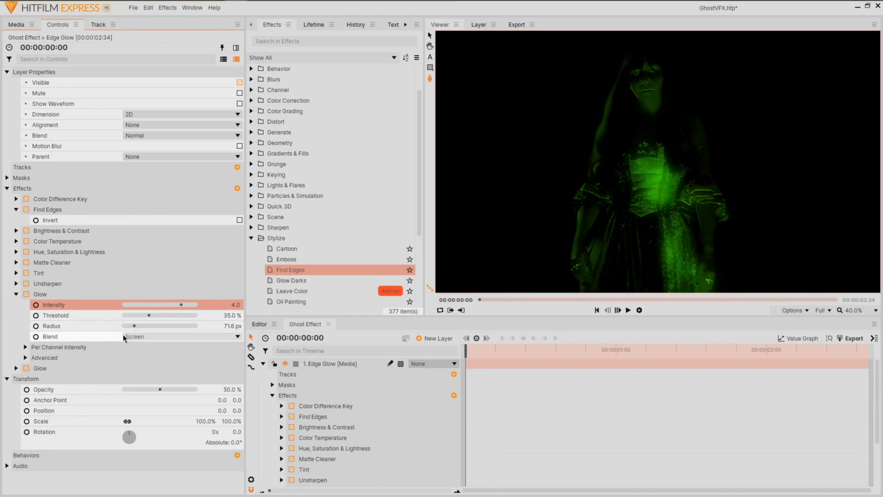
left_click(149, 326)
Add the Diffuse blur effect at the end of the Edge Glow layer's effects
left_click(252, 79)
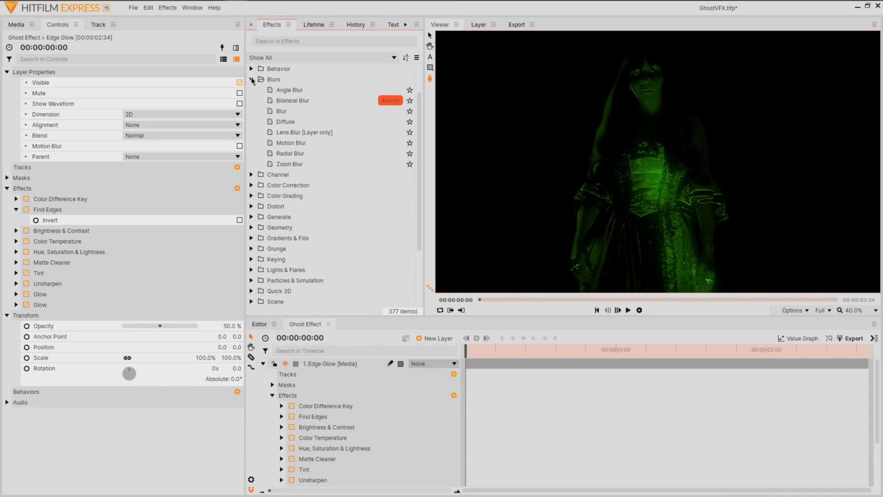
left_click_drag(318, 120, 139, 310)
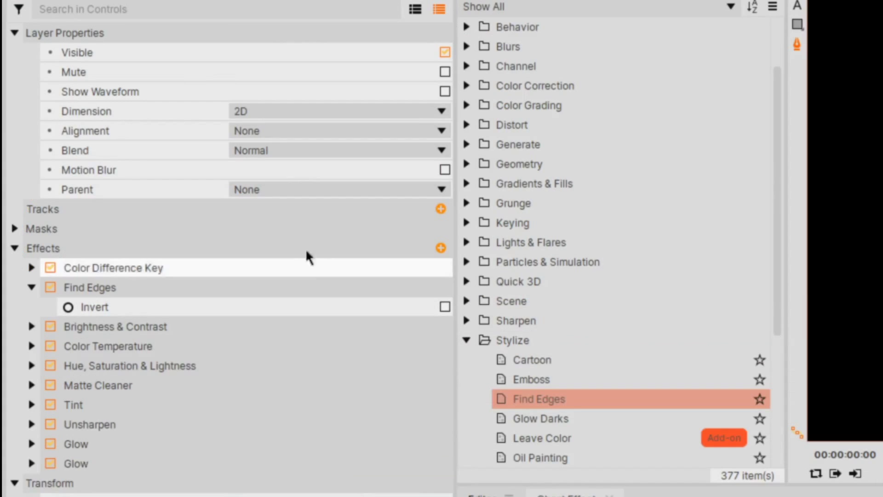
Create a plane layer named Whisps and apply the Fractal Noise effect to it
left_click(180, 135)
left_click(332, 198)
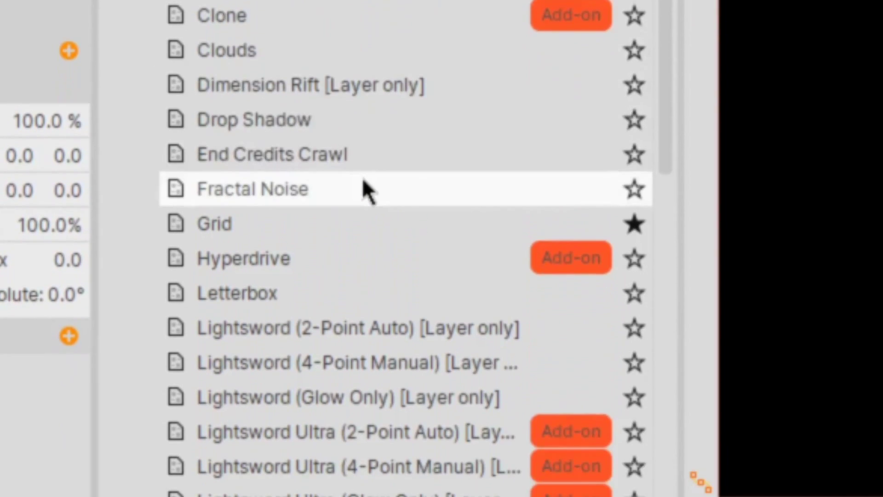
left_click_drag(362, 319, 102, 162)
Draw a closed mask around the ghost on the Whisps plane and feather it widely on both sides
left_click(393, 312)
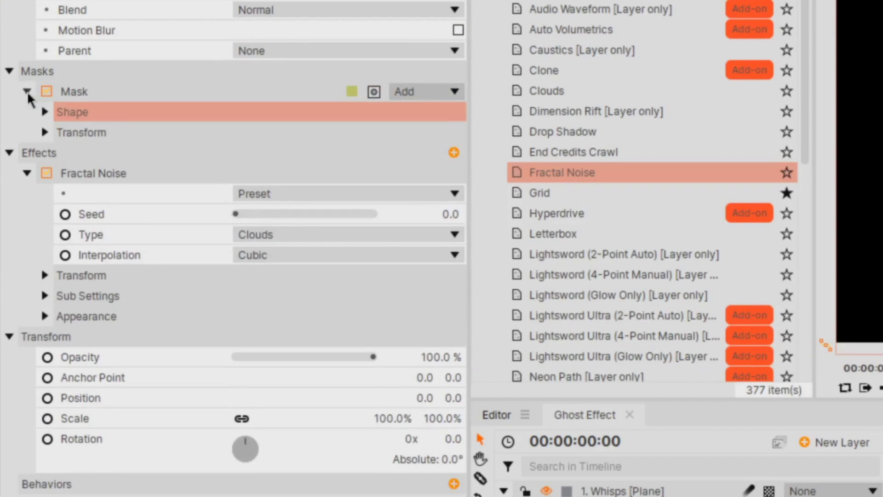
left_click(25, 167)
left_click_drag(129, 198, 140, 199)
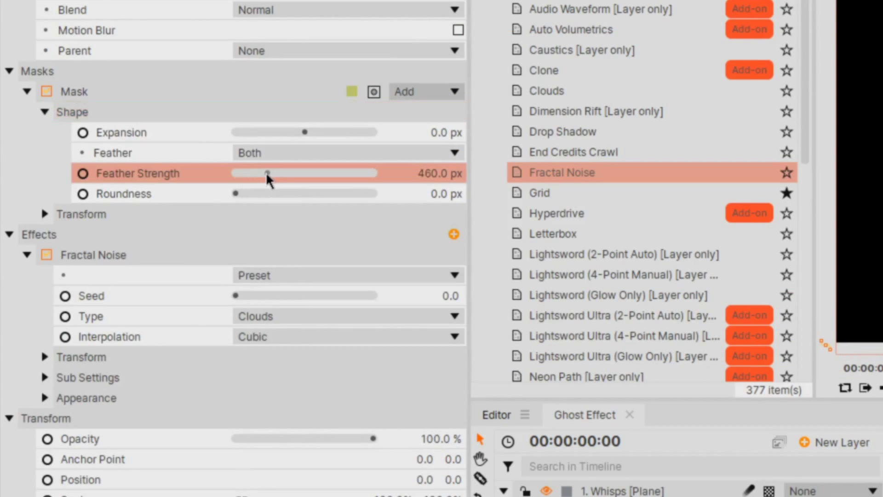
left_click_drag(267, 173, 271, 173)
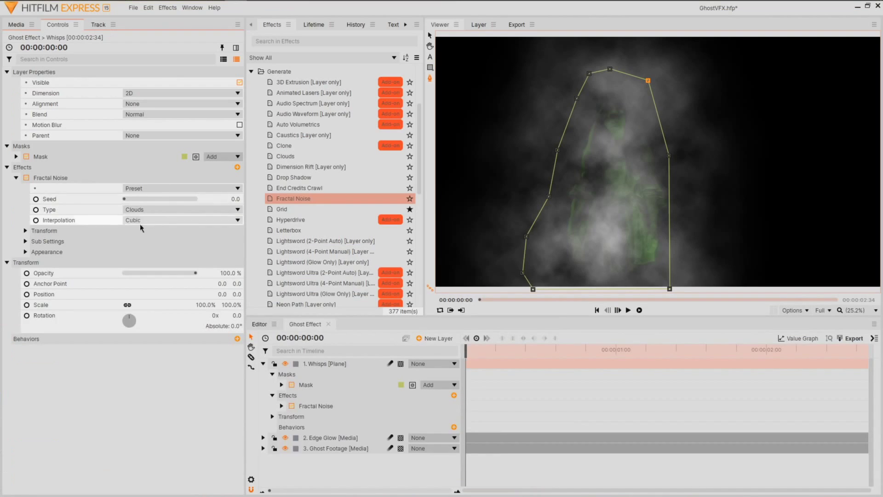
Set the Scale of the Whisps plane's Fractal Noise to 142 px
left_click(25, 231)
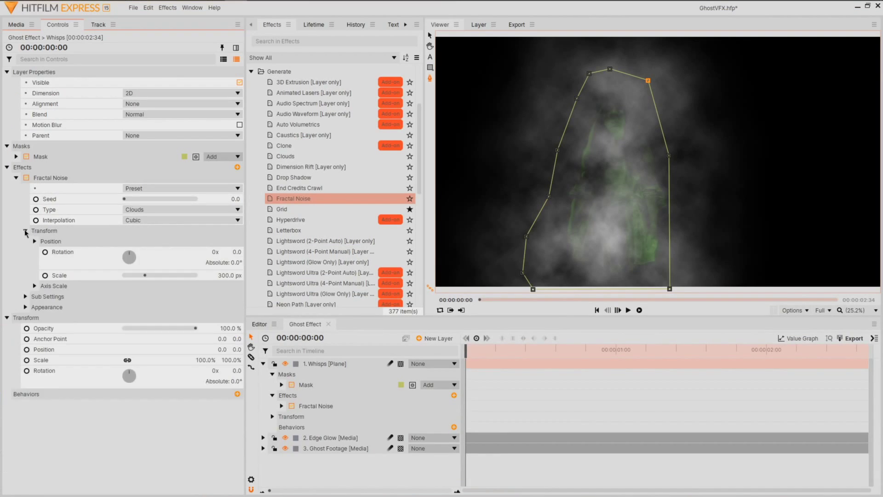
left_click_drag(145, 275, 136, 276)
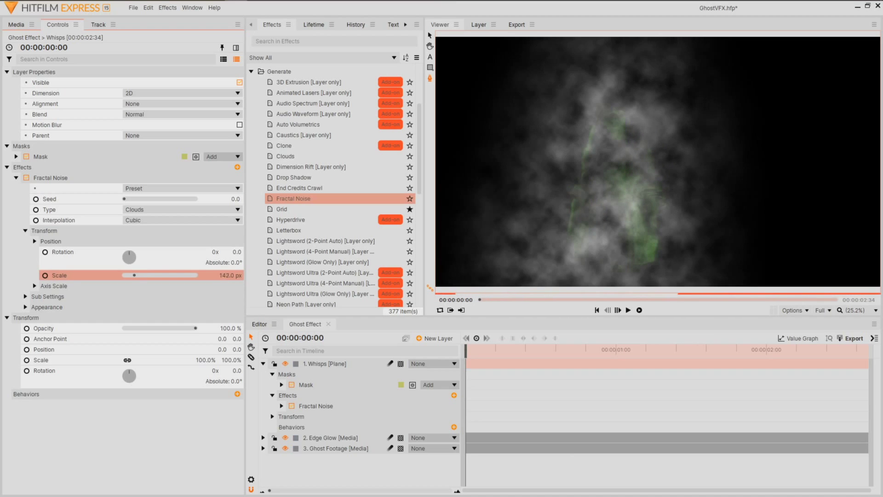
Set the Fractal Noise Scale to 139 px and keyframe its vertical Position from 0 at the start to above 850 at the end
left_click_drag(232, 275, 230, 276)
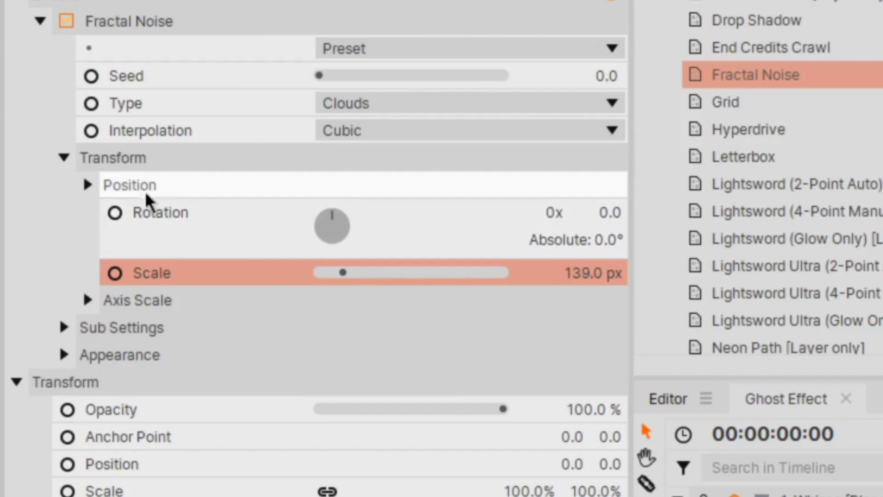
left_click(34, 241)
left_click(135, 213)
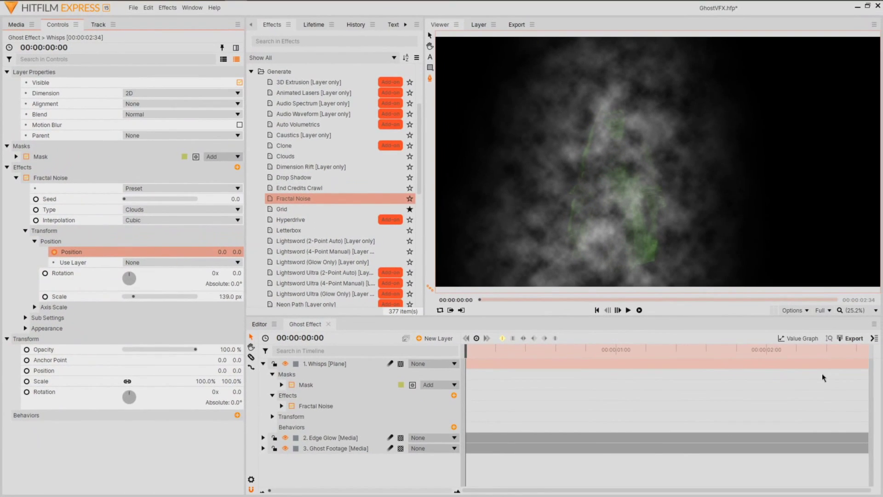
left_click(866, 350)
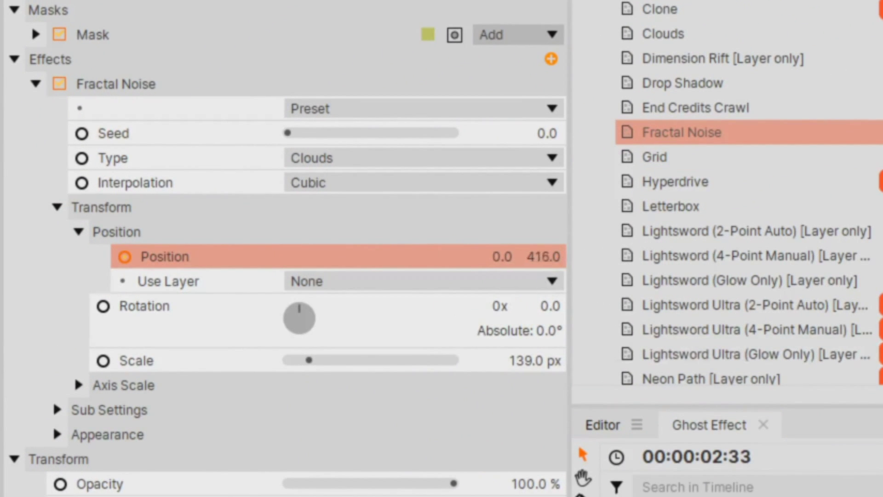
left_click_drag(543, 256, 744, 256)
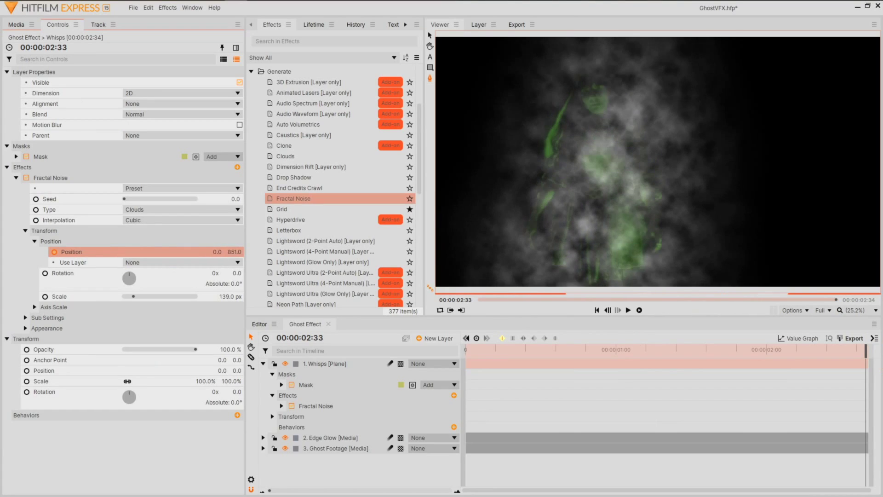
Apply the Heat Distortion effect to the Whisps plane after Fractal Noise
left_click(250, 122)
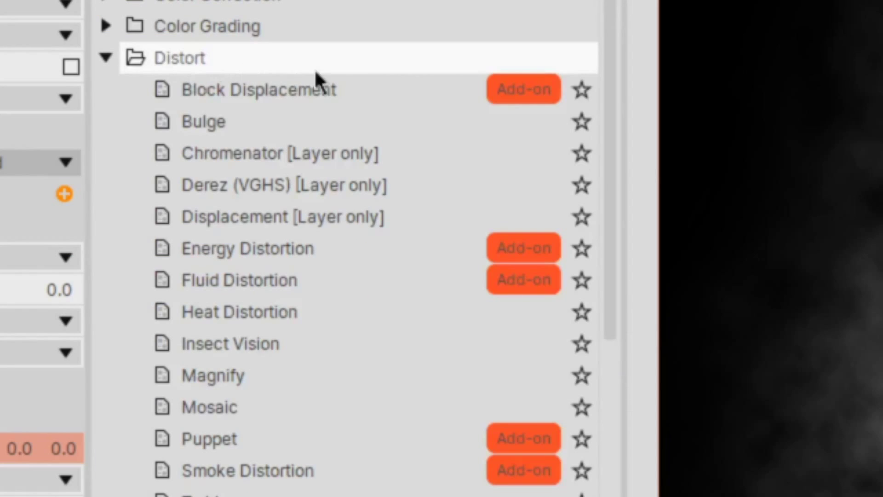
left_click(364, 324)
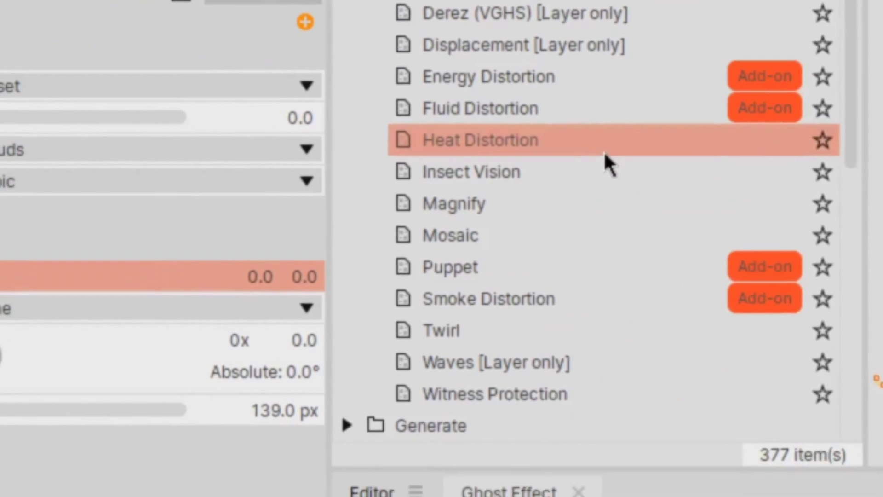
left_click_drag(604, 153, 177, 480)
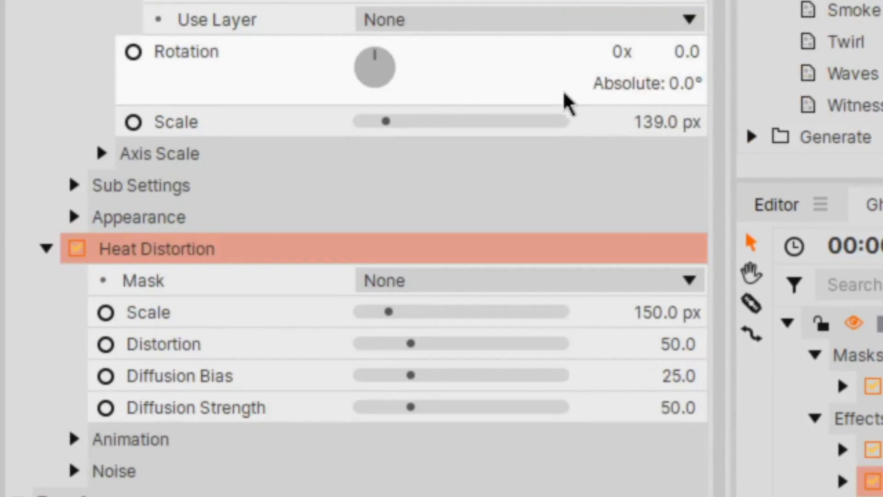
Set the Heat Distortion's Scale to 1000 px and Distortion to -50, and preview the wisps near the end of the shot
left_click_drag(366, 318, 468, 319)
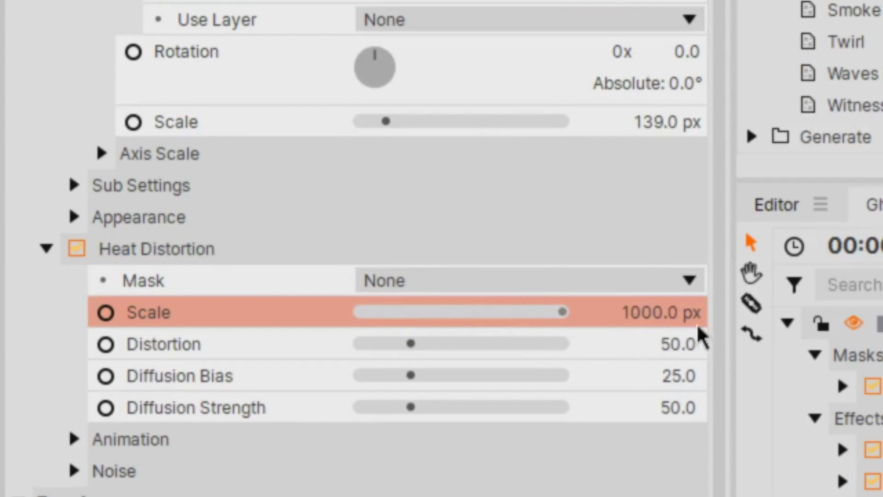
left_click(678, 344)
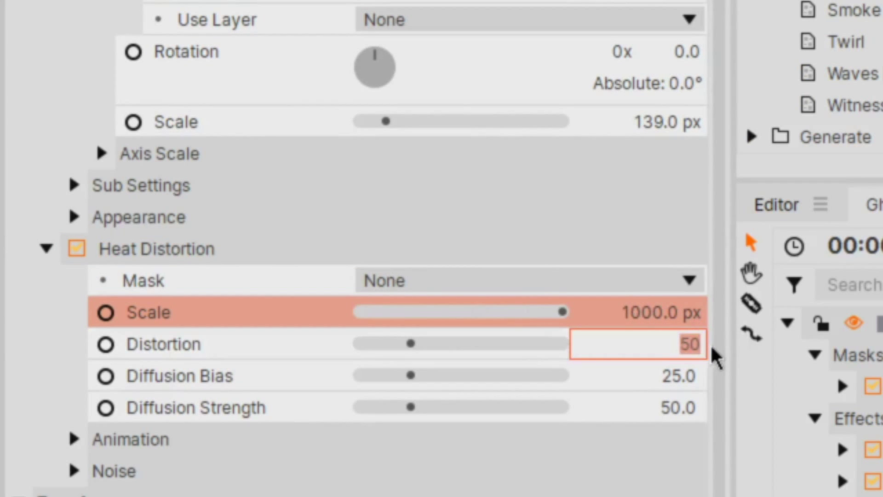
type("-50")
key("Return")
left_click_drag(466, 352, 819, 368)
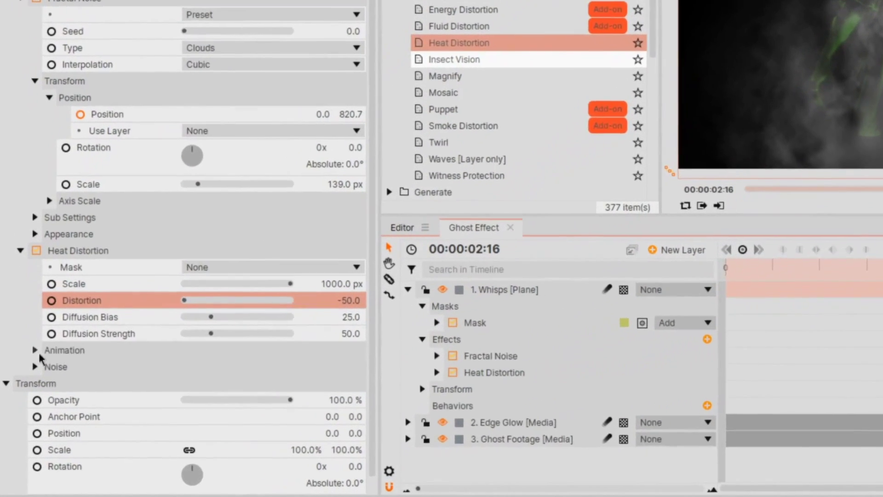
Set the Heat Distortion's Wind Speed to 10 px/s and Noise Speed to 0.1
left_click(35, 351)
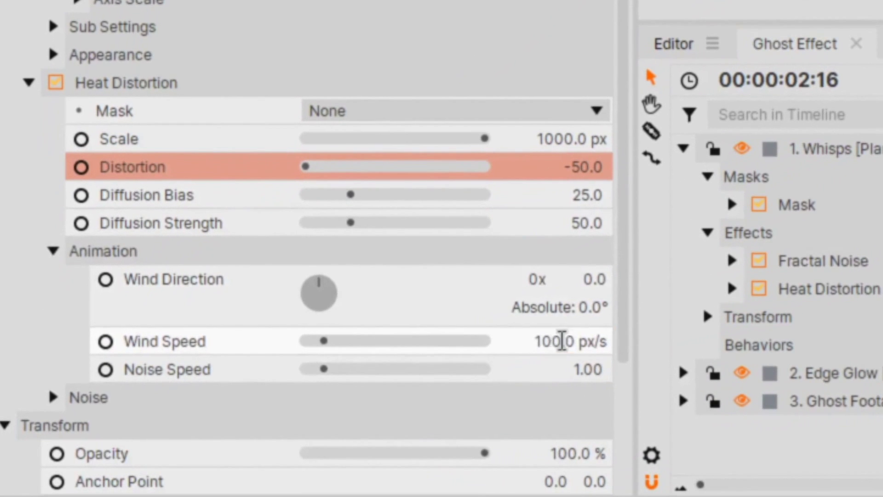
left_click(338, 404)
type("10")
left_click(575, 370)
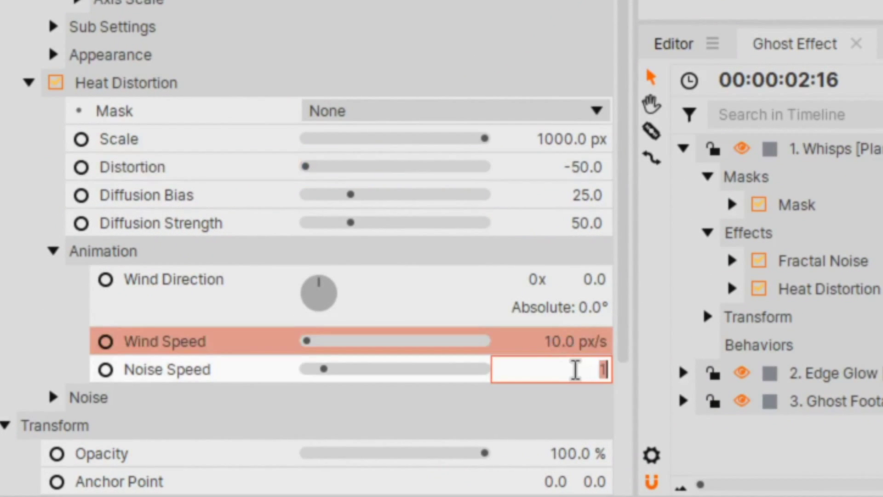
type(".1")
key("Return")
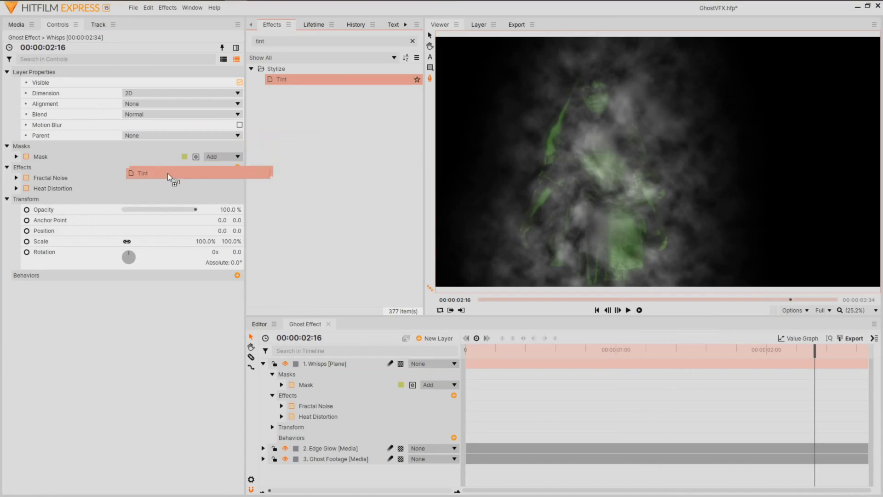
Apply the Tint effect at the end of the Whisps plane's effects and map white to the green #55ff00
left_click_drag(167, 173, 167, 184)
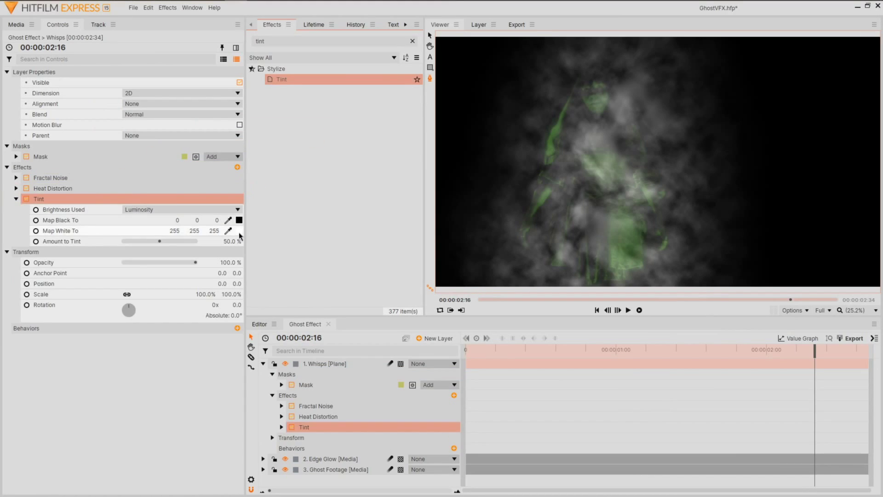
left_click(239, 231)
left_click(401, 205)
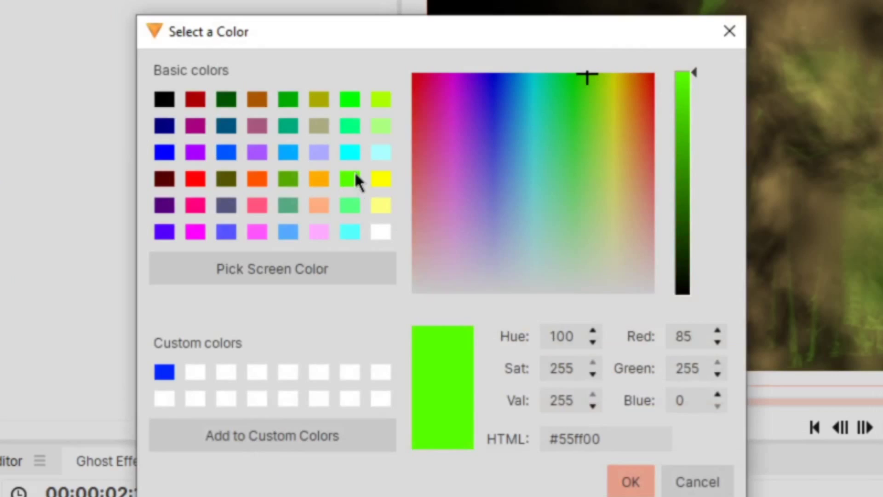
left_click(631, 482)
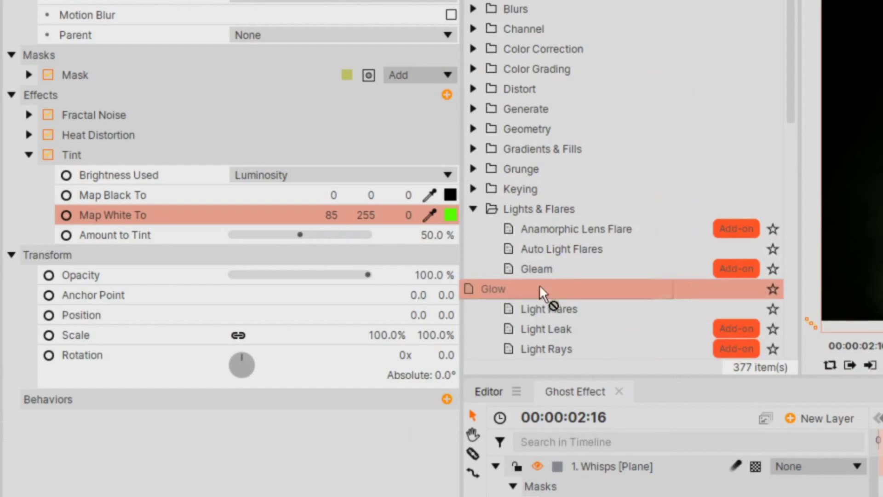
Set the Whisps layer's blend mode to Screen and add the Glow effect after its Tint
left_click_drag(542, 292, 278, 249)
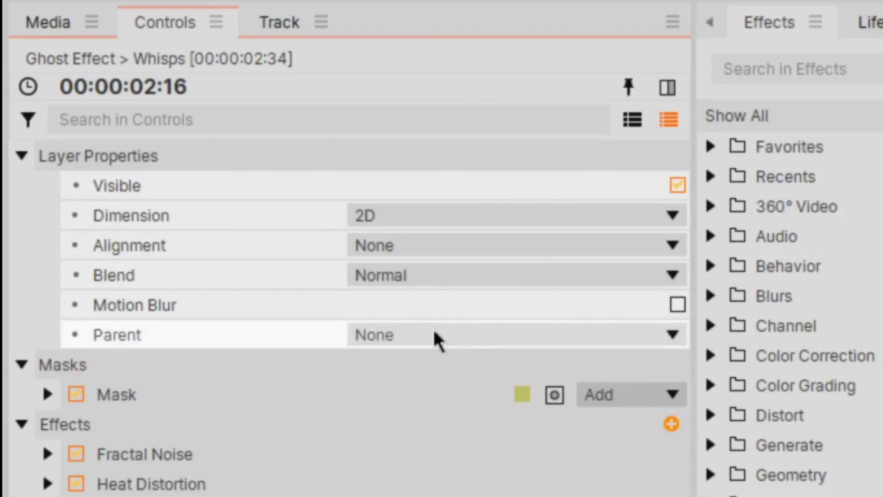
left_click(471, 273)
left_click(488, 386)
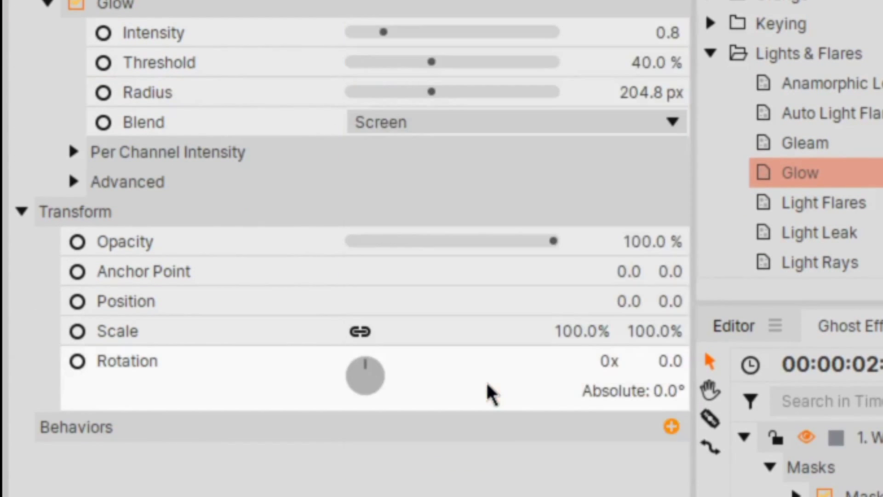
Duplicate the Whisps layer and change the copy's Fractal Noise type to Whisp
key("ctrl+d")
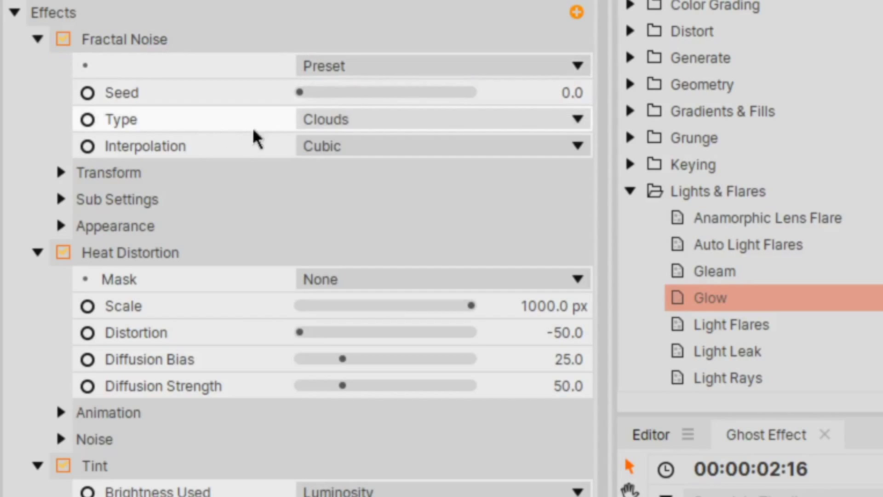
left_click(524, 123)
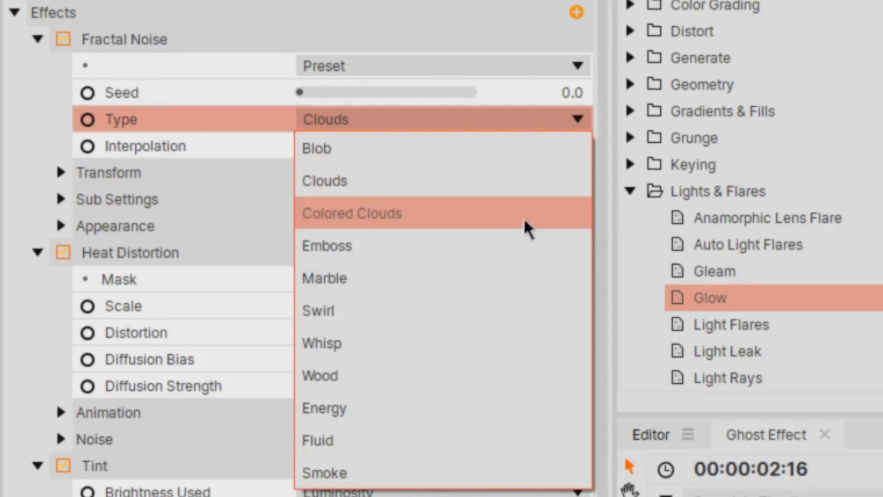
left_click(524, 351)
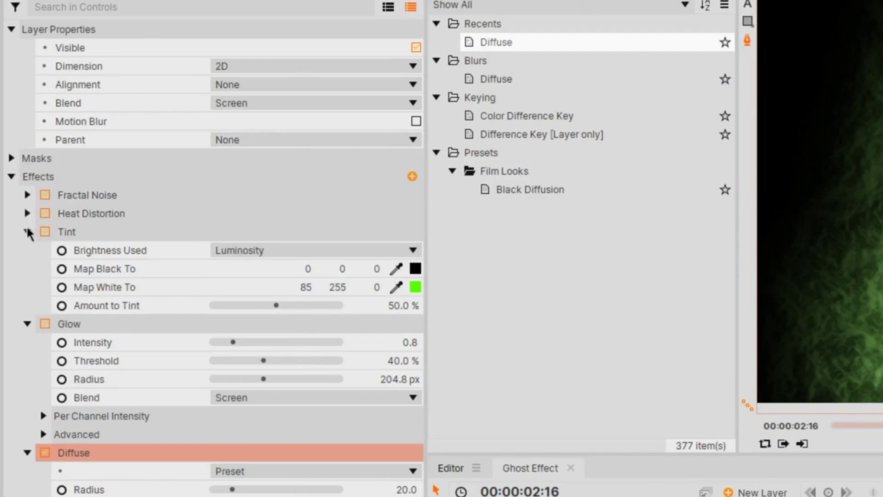
Add the Diffuse blur effect after Glow on the duplicated Whisps layer and raise its Radius to about mid-range
left_click(28, 231)
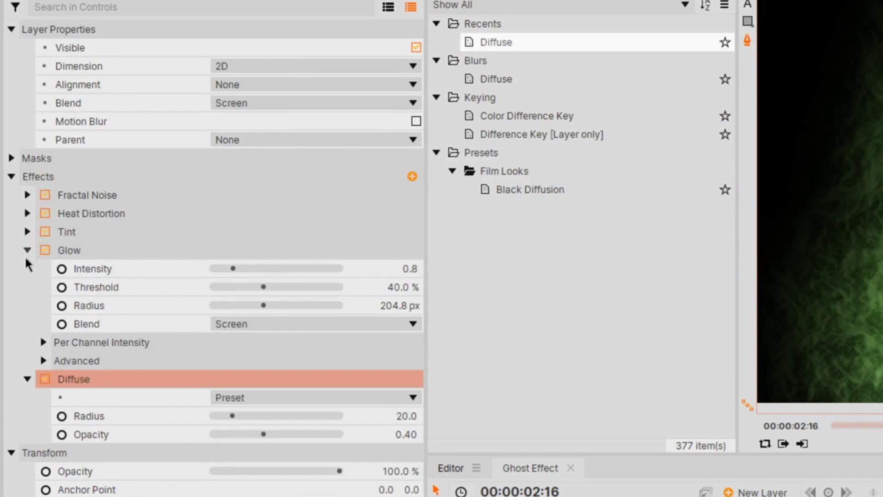
left_click(27, 251)
left_click(279, 305)
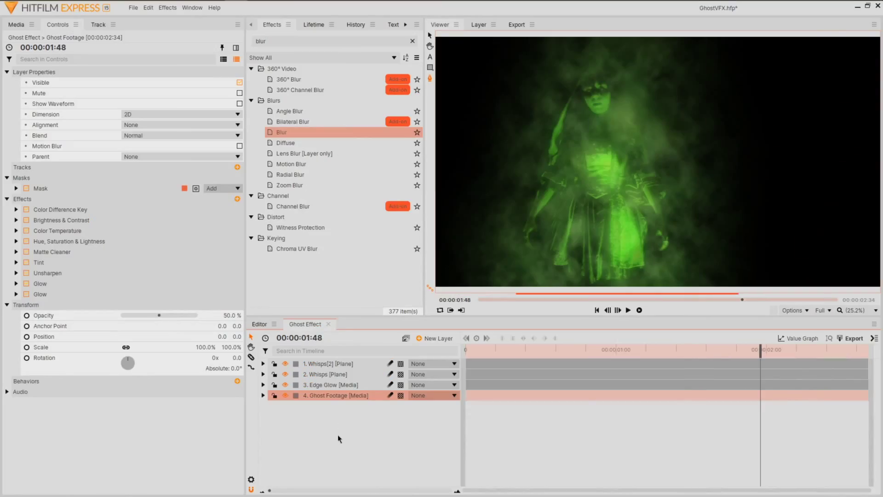
Duplicate the Ghost Footage layer and delete every effect on the copy except Color Difference Key
left_click(8, 188)
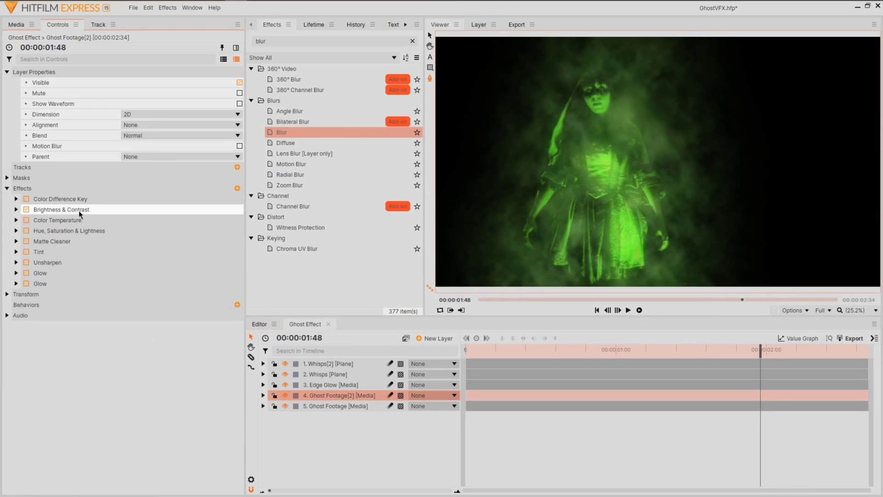
left_click(78, 211)
left_click(79, 283, "shift")
key("Delete")
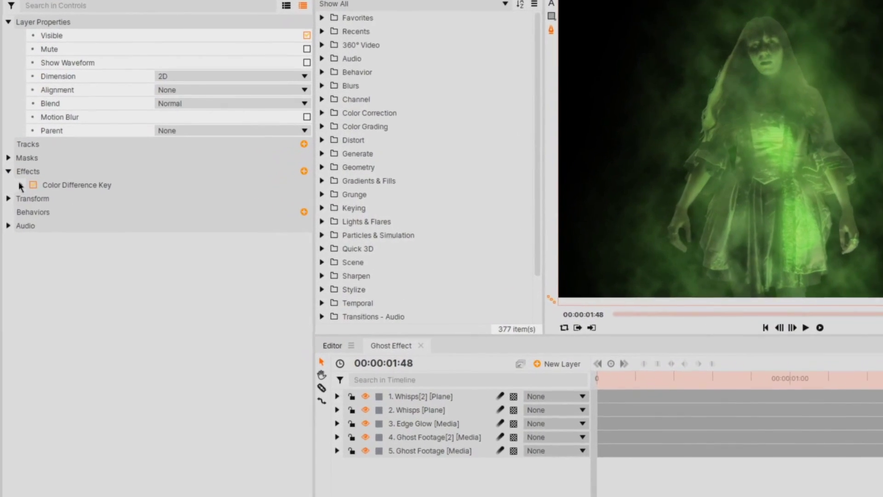
Move the Ghost Footage copy to the top of the layer stack and enable View Matte in its Color Difference Key
left_click(16, 199)
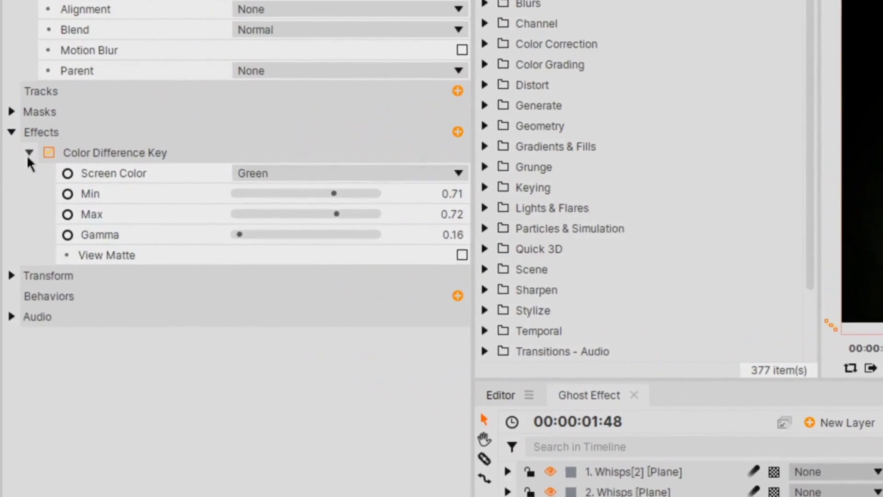
left_click(464, 255)
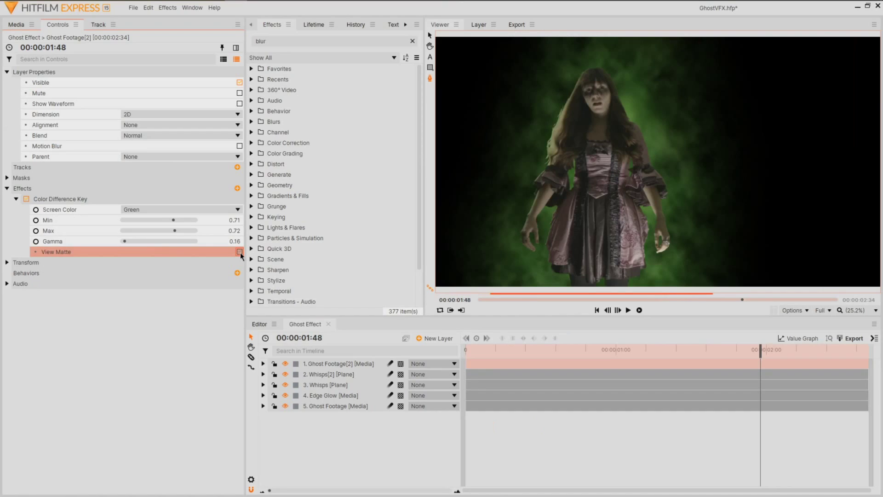
left_click(239, 252)
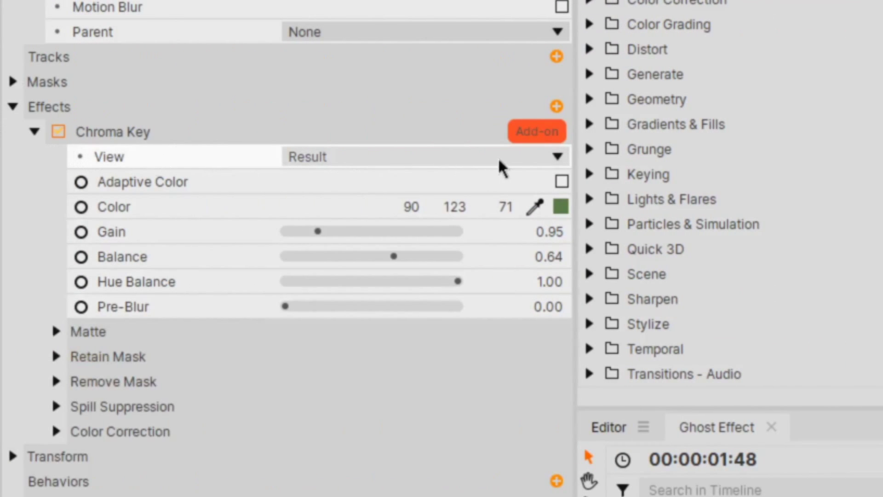
Set the alternative Chroma Key effect's View to Matte
left_click(499, 160)
left_click(499, 245)
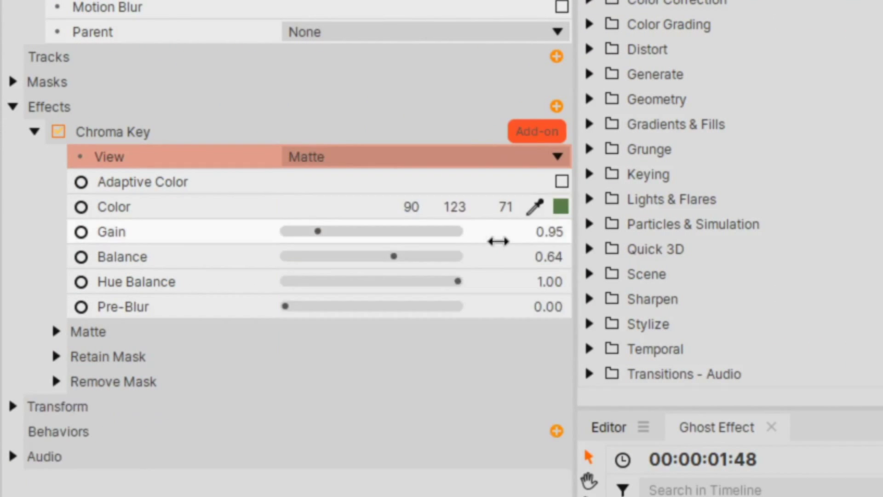
Make a composite shot named Luma from the Ghost Footage copy, moving its masks, effects and transform properties with the layer
right_click(356, 421)
left_click(465, 242)
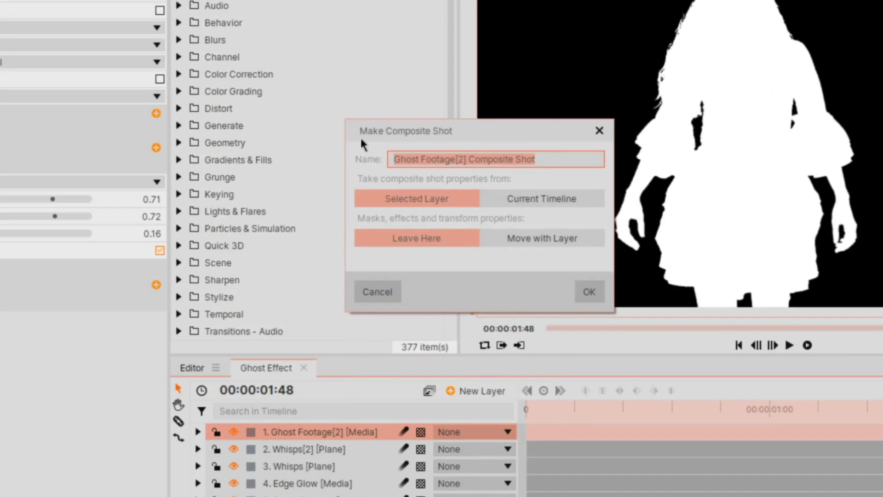
type("Luma")
key("Return")
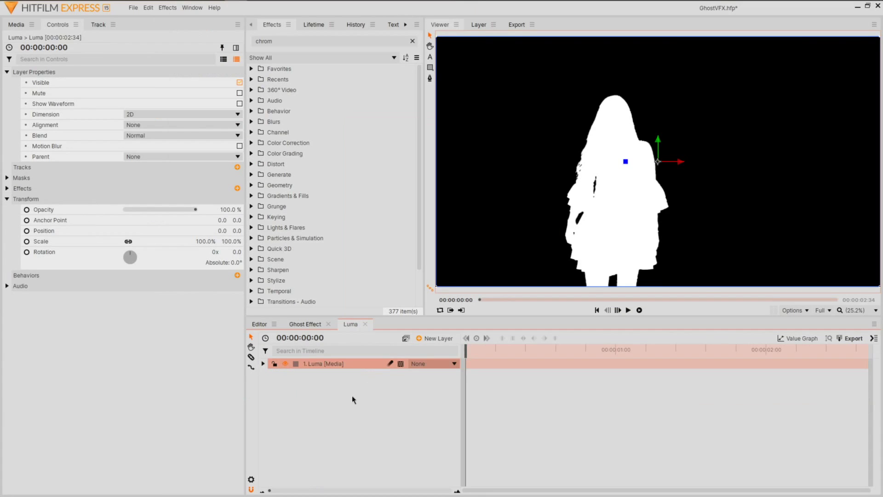
Duplicate the layer inside the Luma composite shot and turn off View Matte in the copy's Color Difference Key
left_click(335, 395)
left_click(381, 364)
key("ctrl+d")
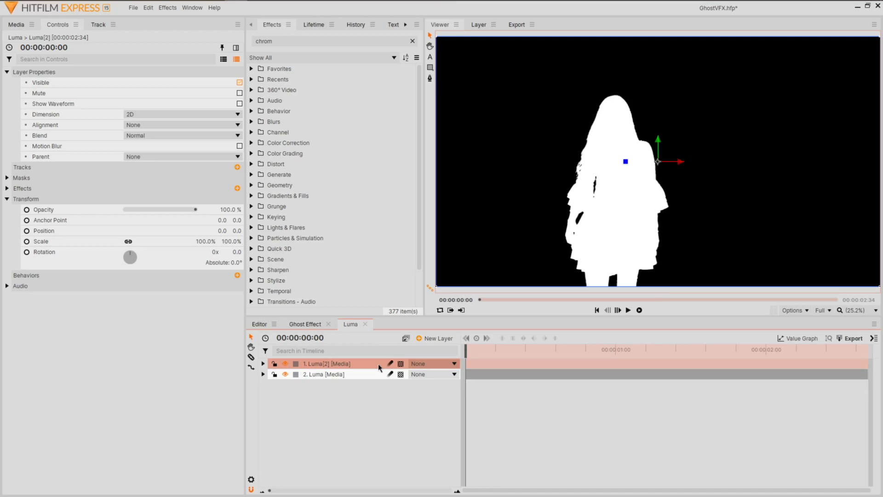
left_click(7, 188)
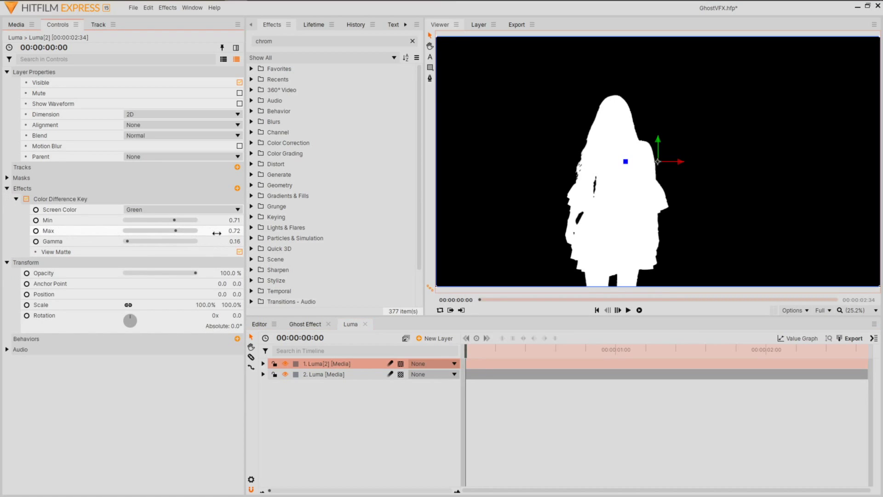
left_click(239, 252)
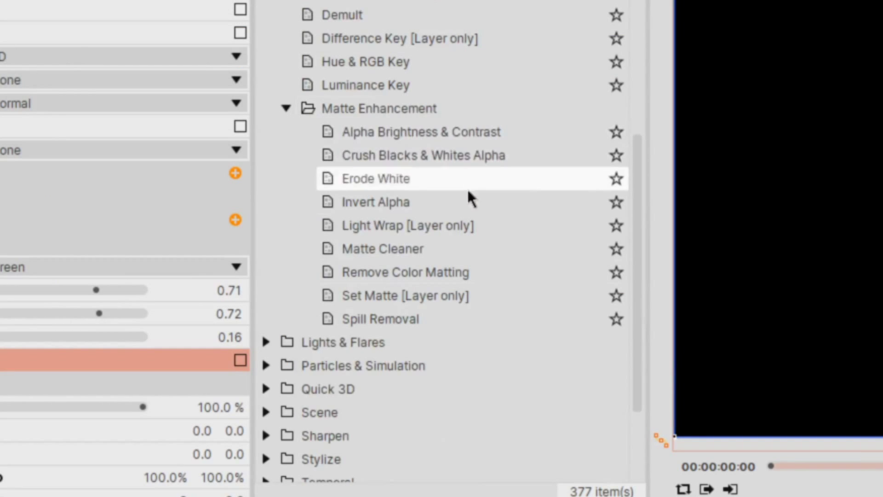
Add Matte Cleaner to the upper Luma layer with Smooth 30 px, Feather 75.5 px and Choke 10.2 px
left_click_drag(345, 202, 201, 248)
left_click_drag(125, 294, 159, 286)
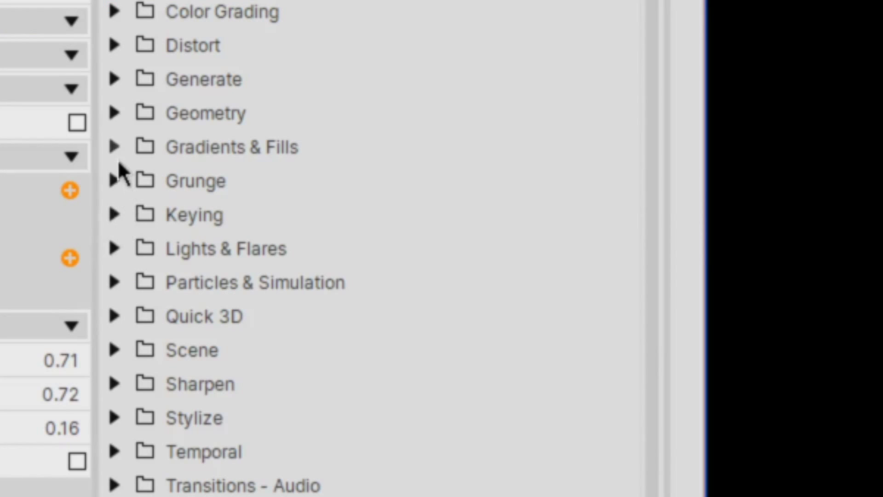
Apply a black Fill Color effect after the upper Luma layer's Matte Cleaner and return to the Ghost Effect composite shot
left_click(251, 156)
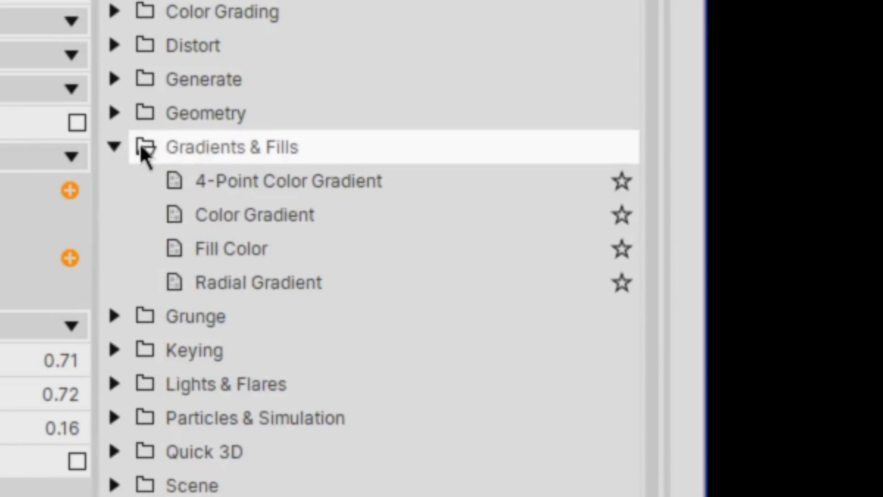
left_click_drag(334, 239, 466, 268)
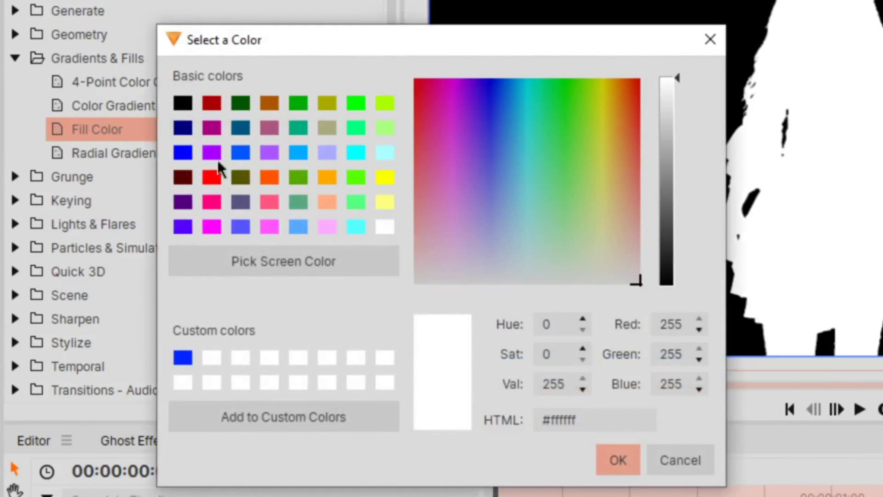
left_click(181, 103)
left_click(617, 457)
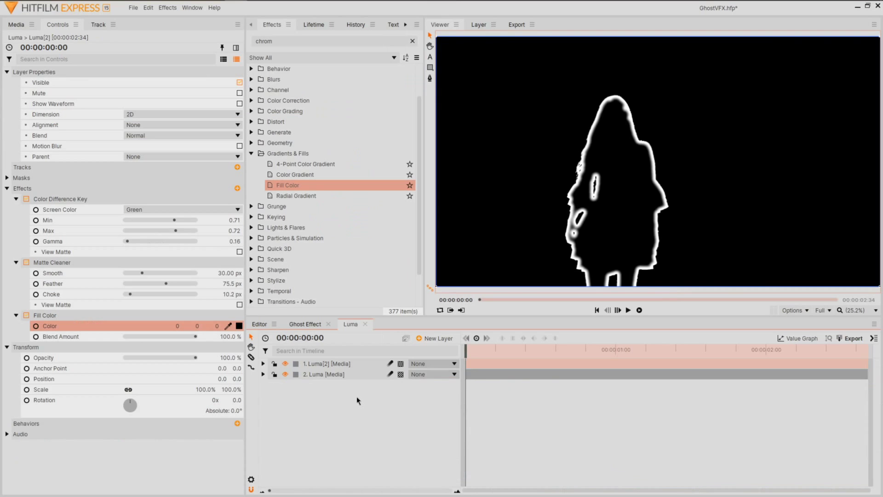
left_click(317, 326)
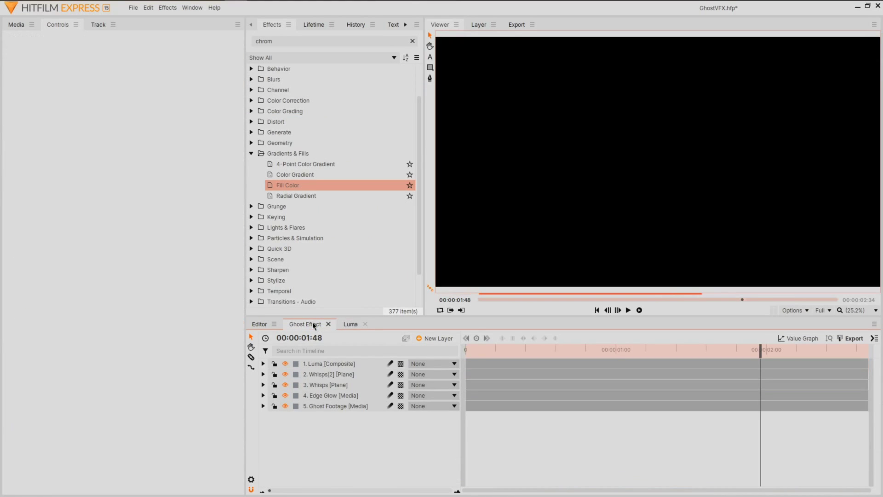
Apply the Demult effect to the Luma layer in the Ghost Effect composite shot
left_click(333, 364)
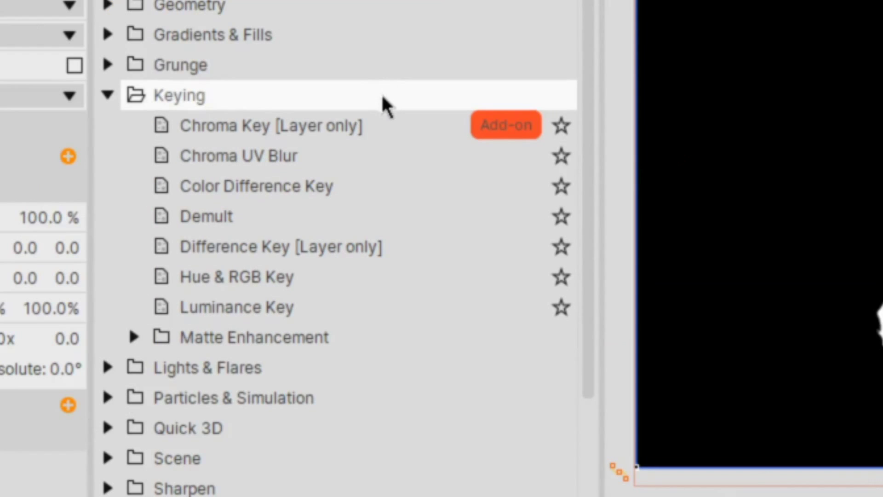
left_click_drag(382, 222, 373, 298)
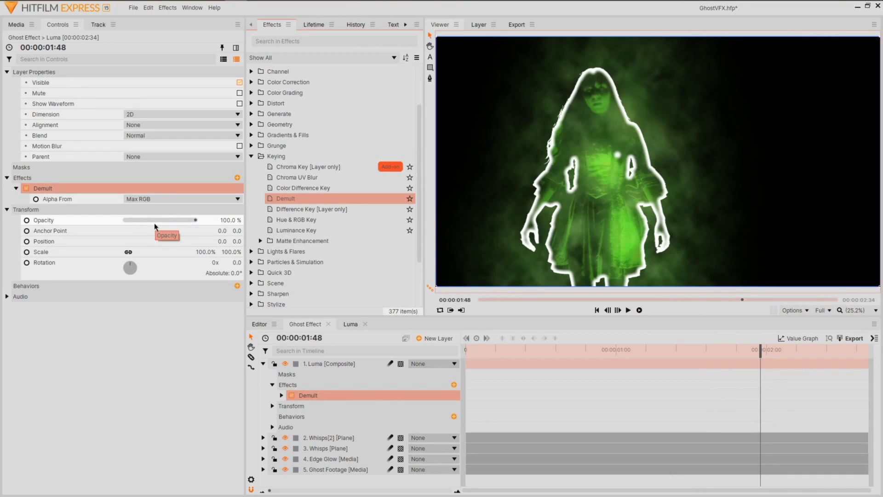
left_click(251, 156)
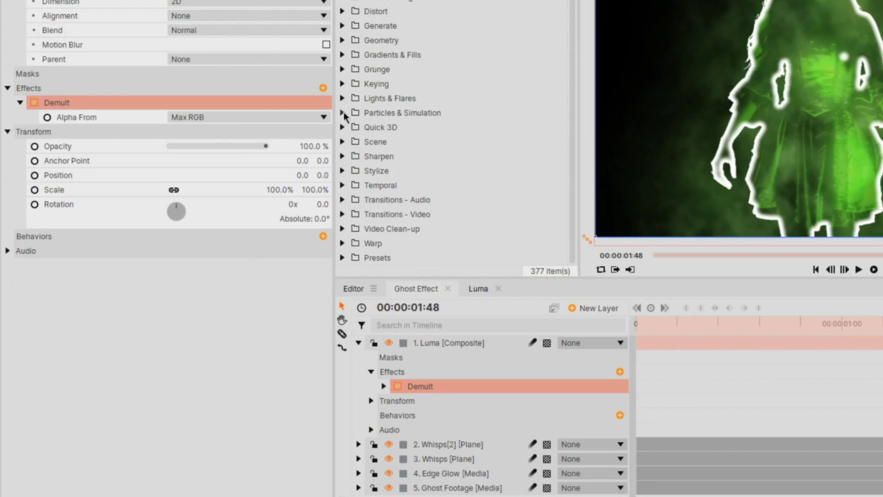
Add the Atomic Particle effect after Demult on the Luma layer
left_click(251, 196)
left_click_drag(312, 205, 127, 221)
left_click_drag(171, 148, 135, 119)
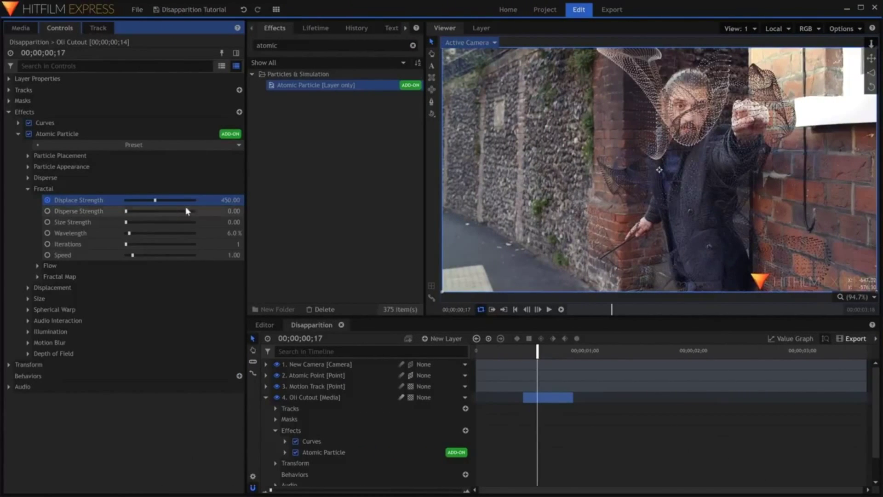
Increase the Atomic Particle effect's particle size on the cutout layer in the Disapparition composite shot
left_click(28, 189)
left_click(28, 167)
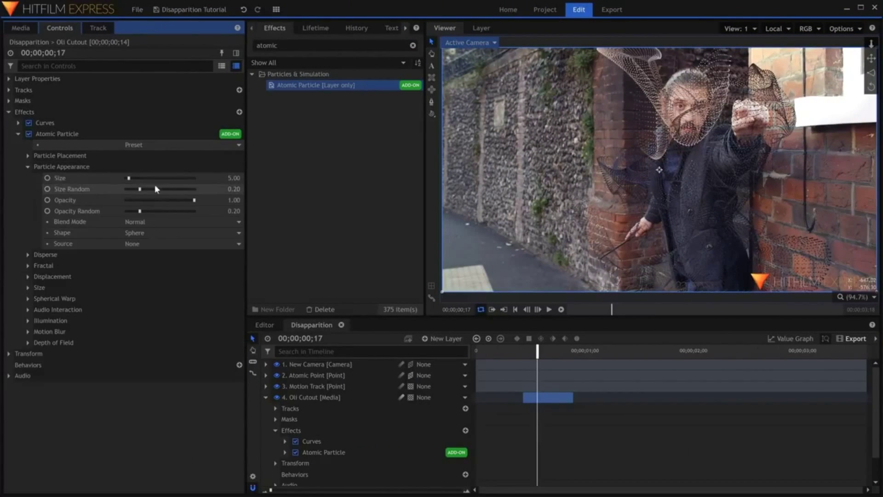
left_click_drag(129, 178, 144, 179)
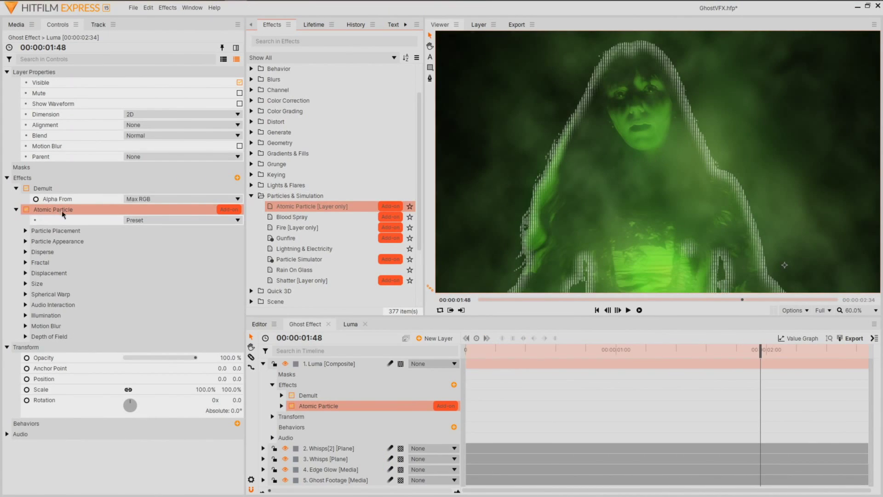
Set the Luma layer's Atomic Particle number of particles to 200 in both X and Y
left_click(25, 231)
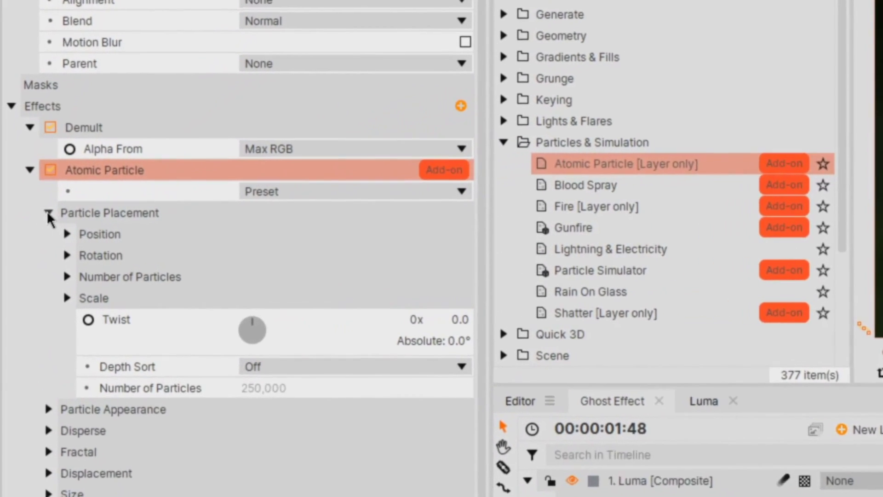
left_click(68, 279)
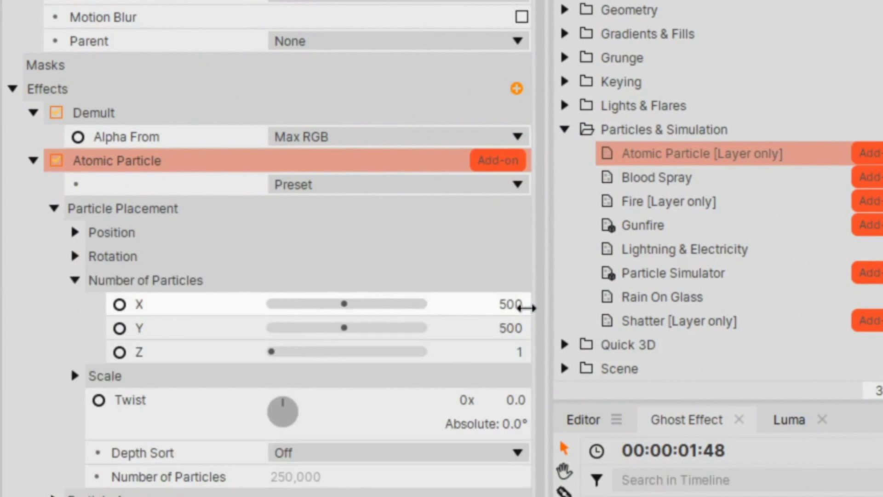
type("0")
key("Tab")
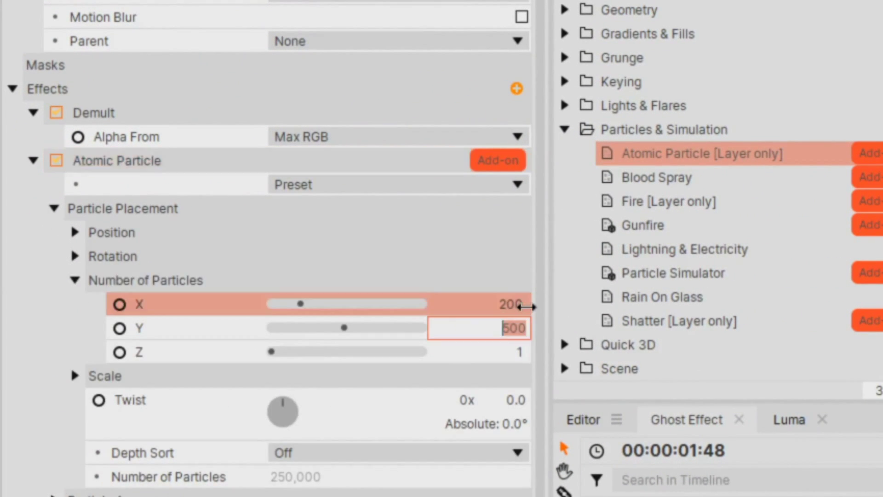
type("200")
key("Return")
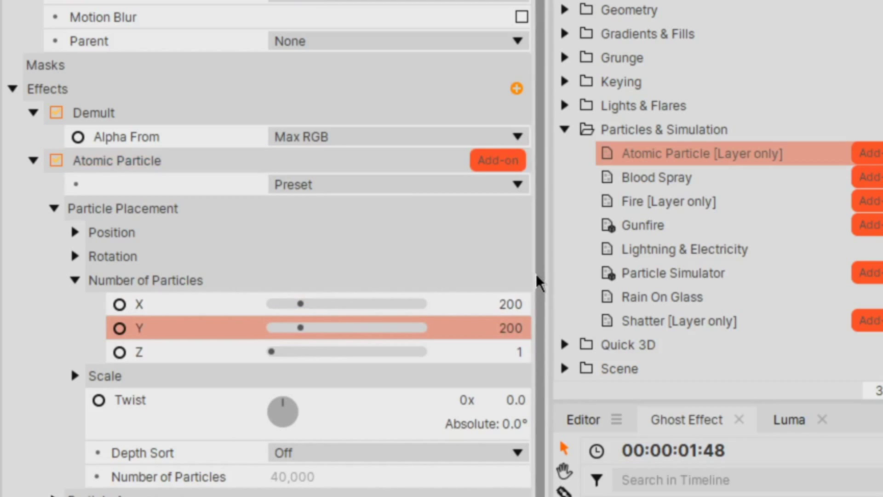
left_click(76, 280)
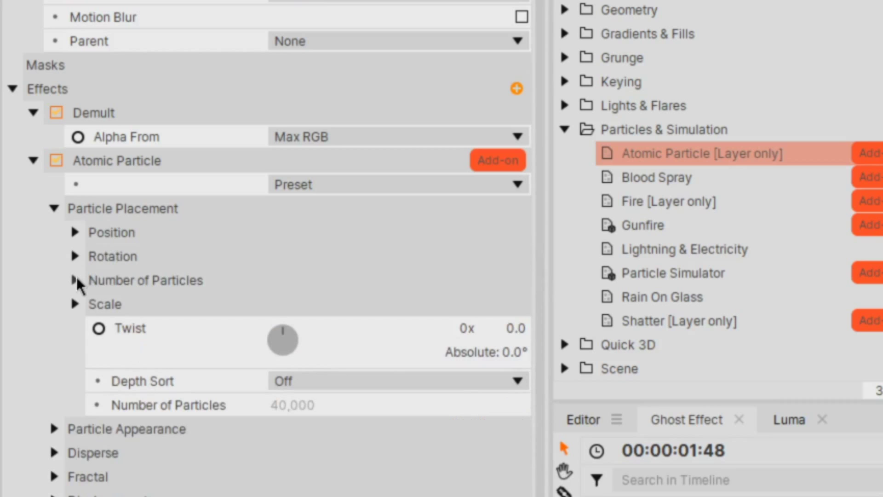
Set the Atomic Particle appearance to Size 3 and Size Random 1.00
left_click(45, 432)
left_click(132, 457)
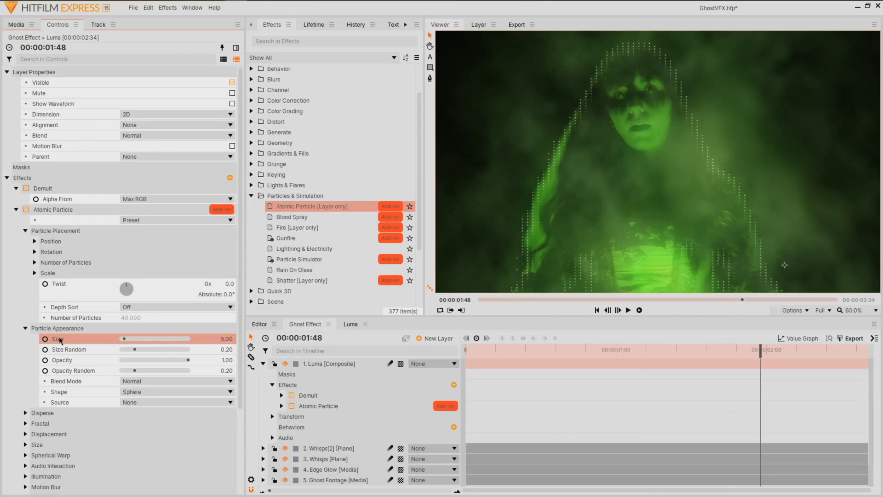
left_click_drag(59, 339, 64, 339)
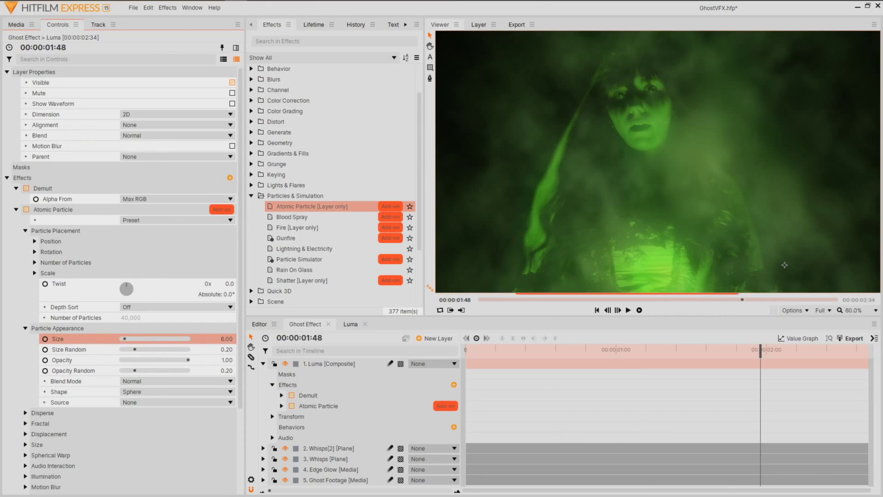
type("3")
key("Return")
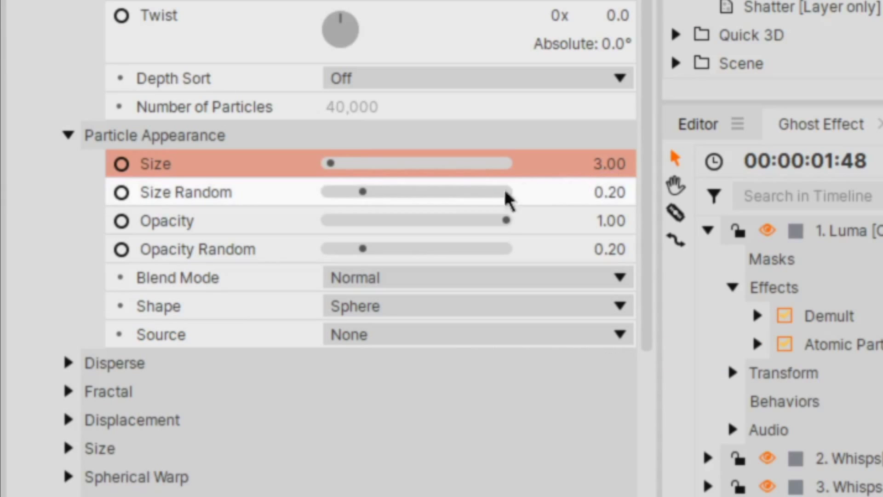
left_click_drag(509, 198, 663, 194)
Set the Atomic Particle Disperse Amount to 14 and adjust its Fractal Displace Strength
left_click(69, 363)
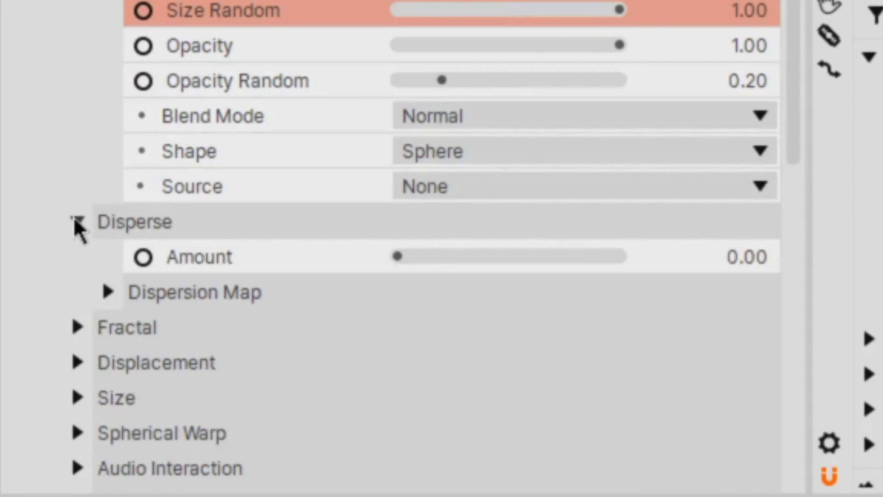
left_click_drag(327, 391, 334, 391)
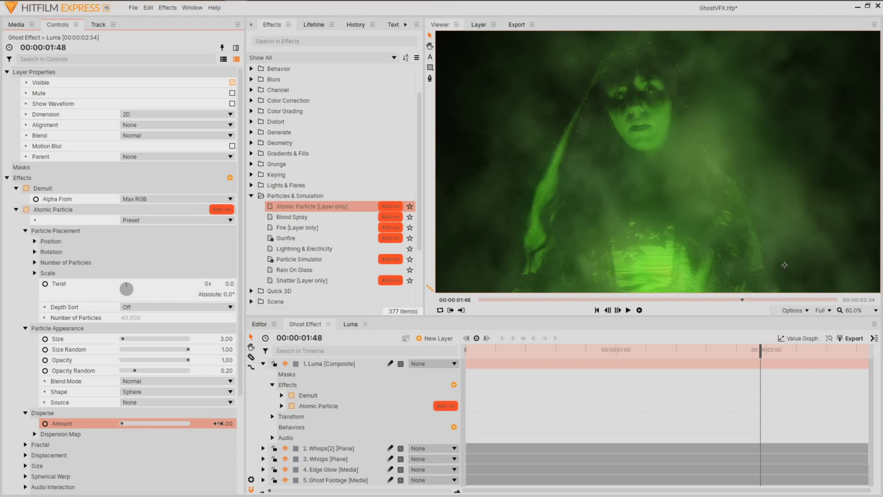
left_click(25, 328)
left_click(26, 371)
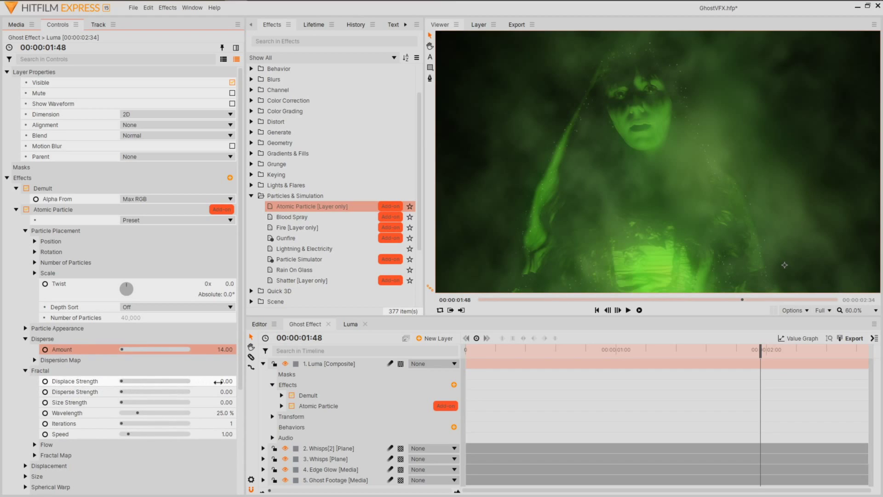
left_click_drag(218, 381, 212, 413)
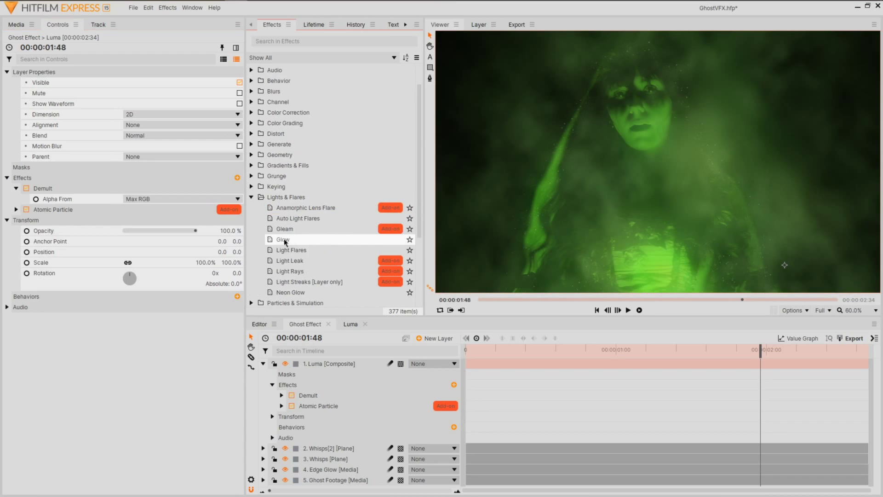
Add two Glow effects and a Lens Blur with a 15.8 px radius after Atomic Particle on the Luma layer
left_click_drag(308, 241, 138, 214)
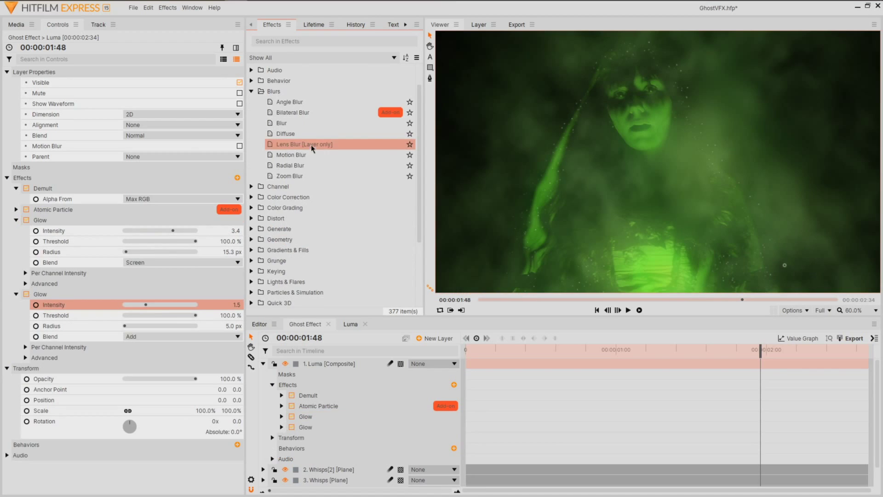
left_click_drag(311, 145, 131, 351)
left_click_drag(131, 351, 130, 350)
left_click(370, 285)
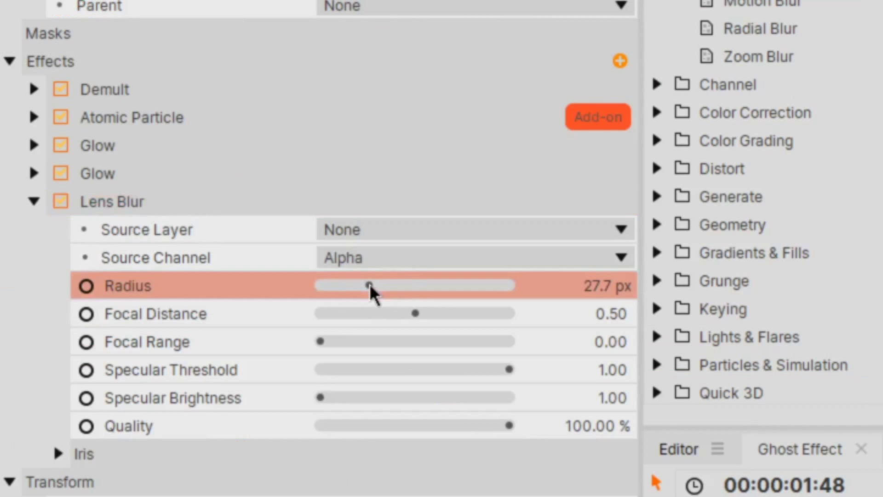
left_click_drag(345, 290, 327, 285)
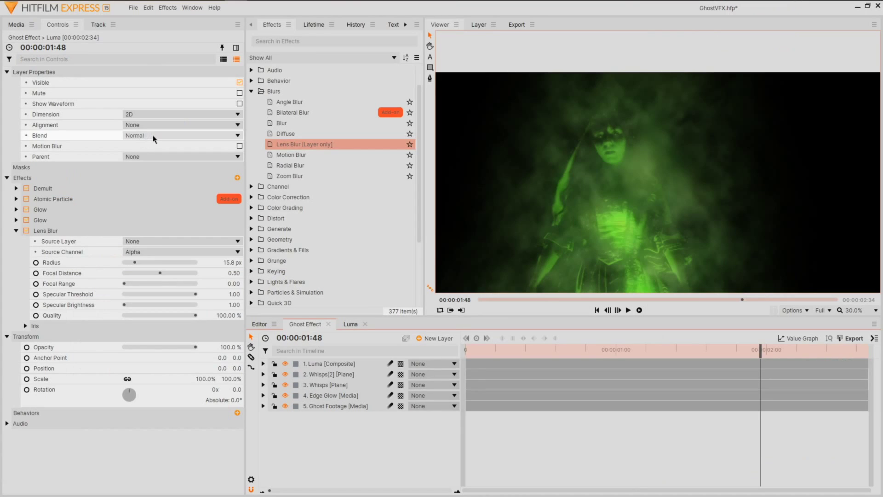
Set the Luma layer's blend mode to Add
left_click(153, 135)
left_click(154, 161)
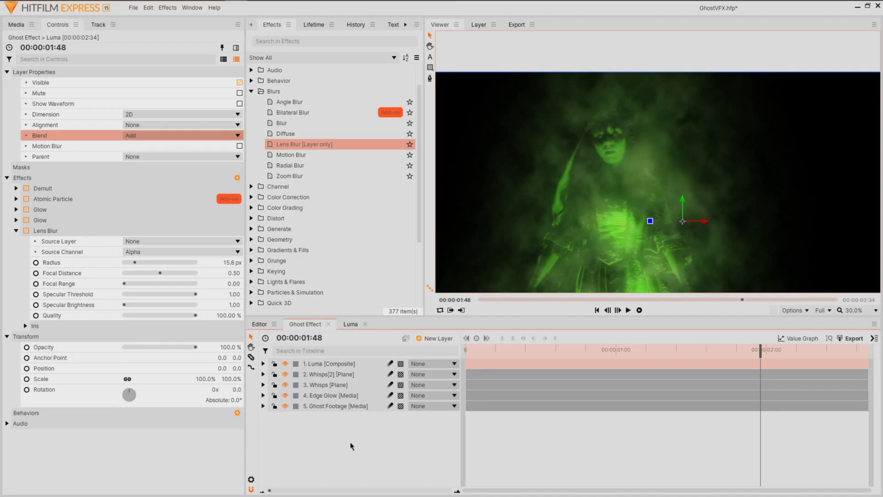
Add a grade layer on top with a Curves effect and shape its RGB curve into an S for more contrast
left_click(428, 338)
left_click(433, 369)
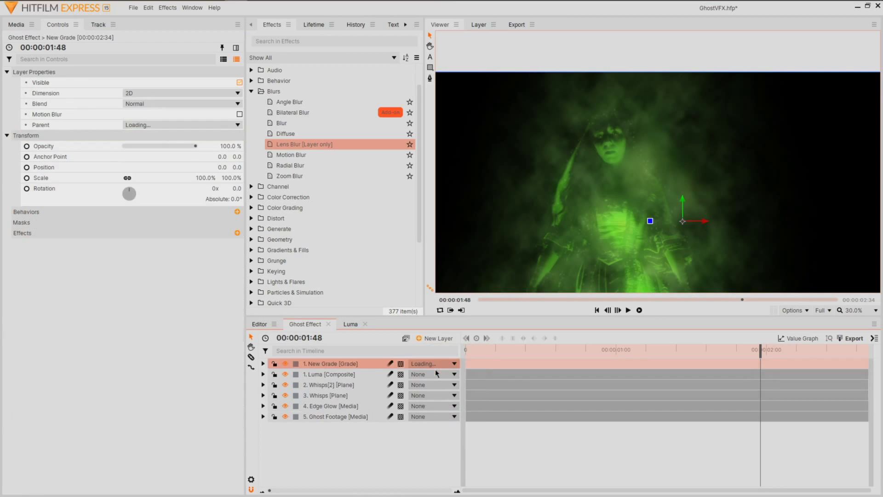
left_click(252, 111)
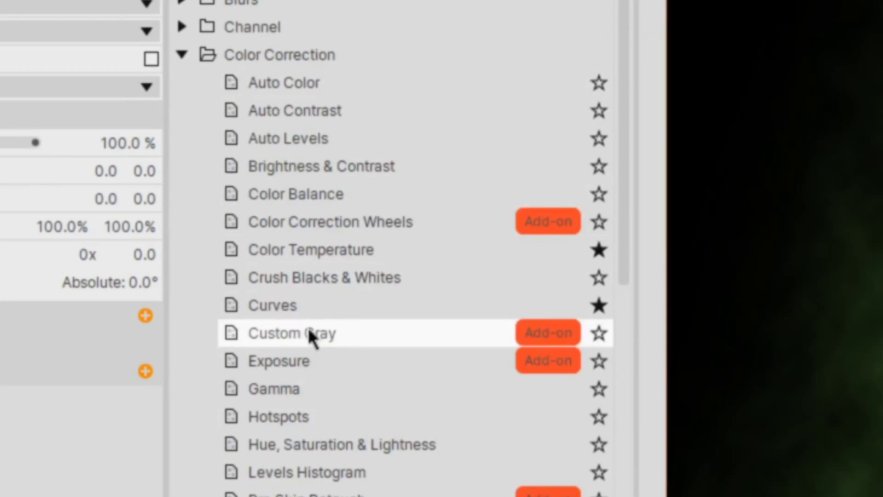
left_click_drag(322, 208, 1, 196)
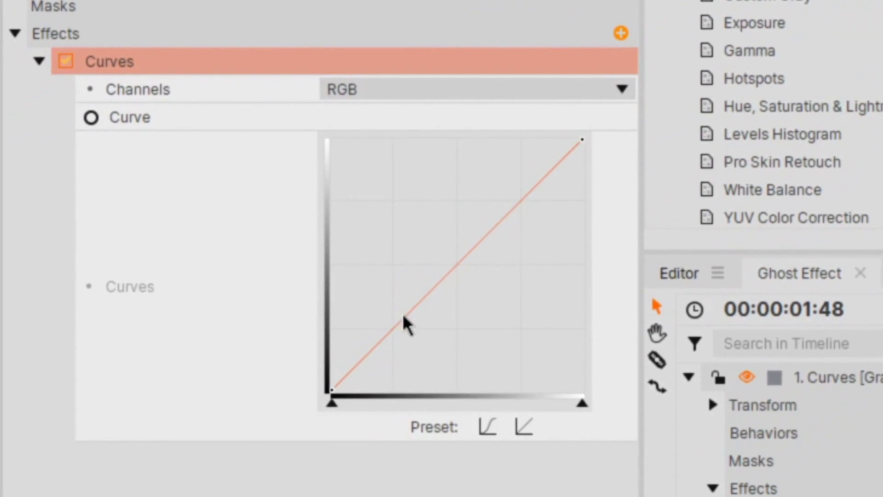
left_click_drag(402, 313, 377, 339)
left_click_drag(446, 271, 427, 255)
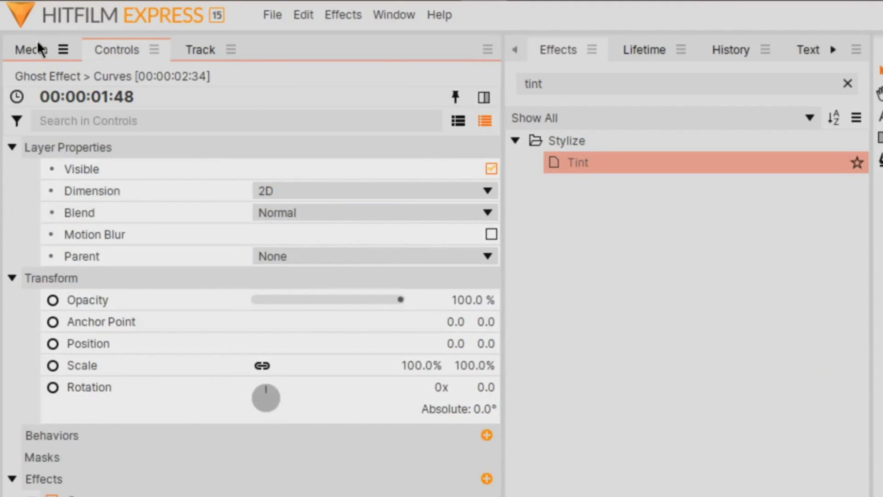
Make a composite shot from the Clean Plate footage and place Ghost Effect above the plate at X position 711.1
left_click(17, 24)
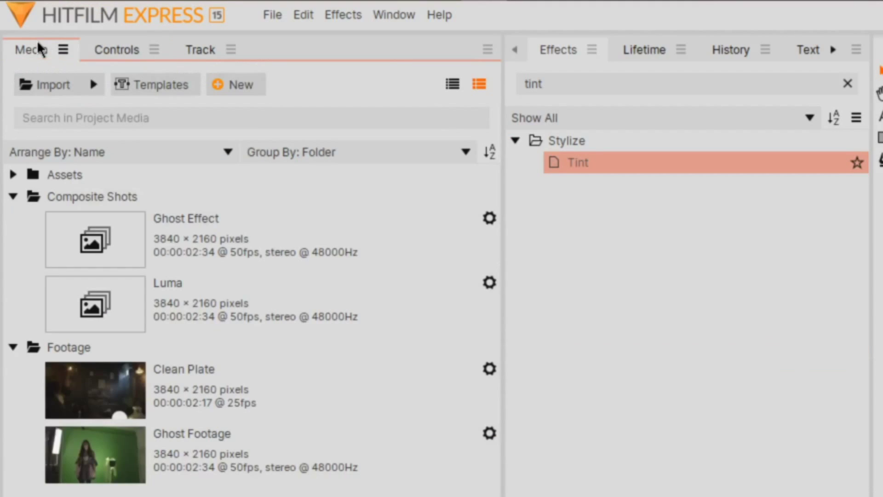
left_click(144, 192)
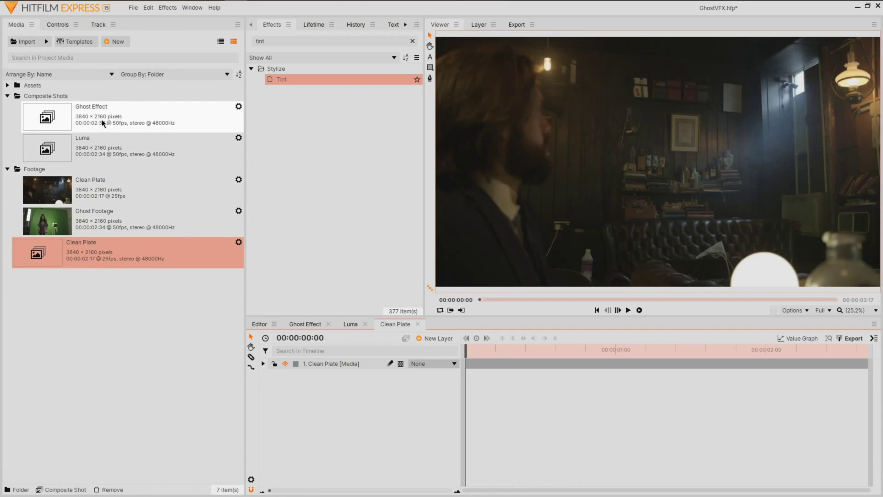
left_click_drag(102, 121, 319, 361)
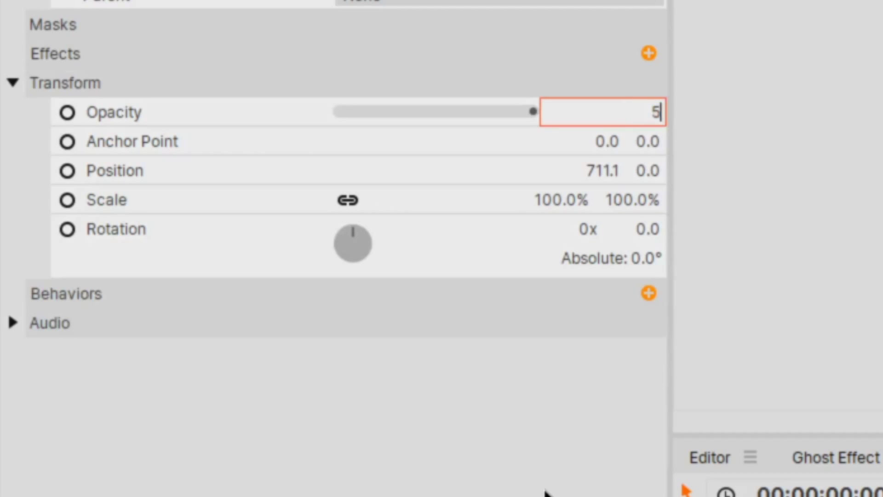
Duplicate the Ghost Effect layer at 50 % opacity and set the copy's blend mode to Add
key("Return")
key("ctrl+d")
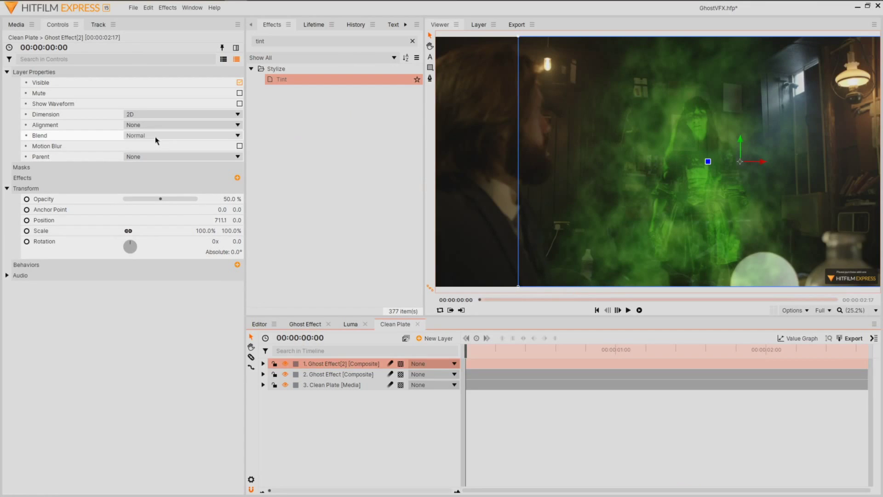
left_click(156, 136)
left_click(156, 157)
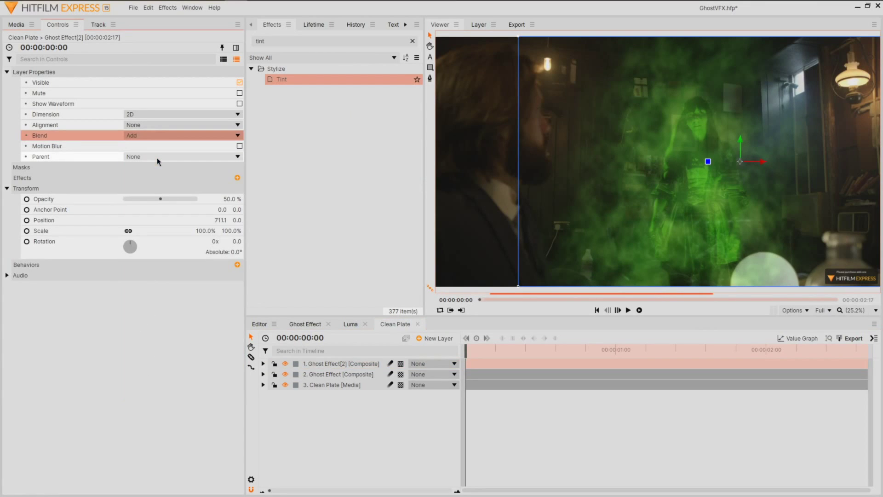
Try the Screen blend mode on the duplicated Ghost Effect layer
left_click(170, 135)
left_click(173, 350)
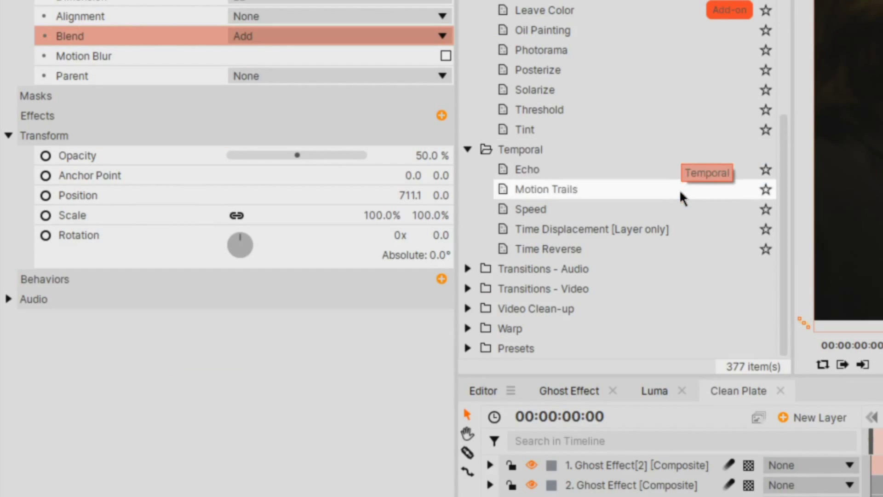
Apply the Speed effect to the duplicated Ghost Effect layer with Speed set to 0.50
left_click(363, 228)
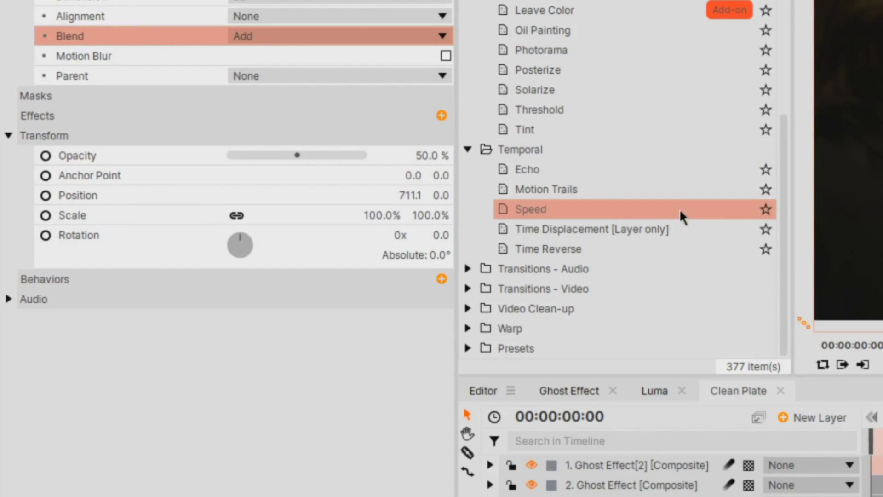
left_click_drag(680, 208, 363, 131)
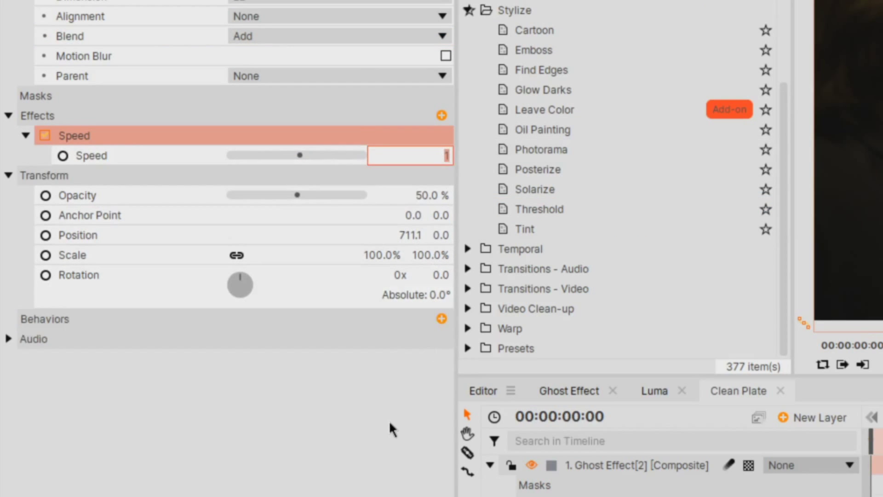
key("Return")
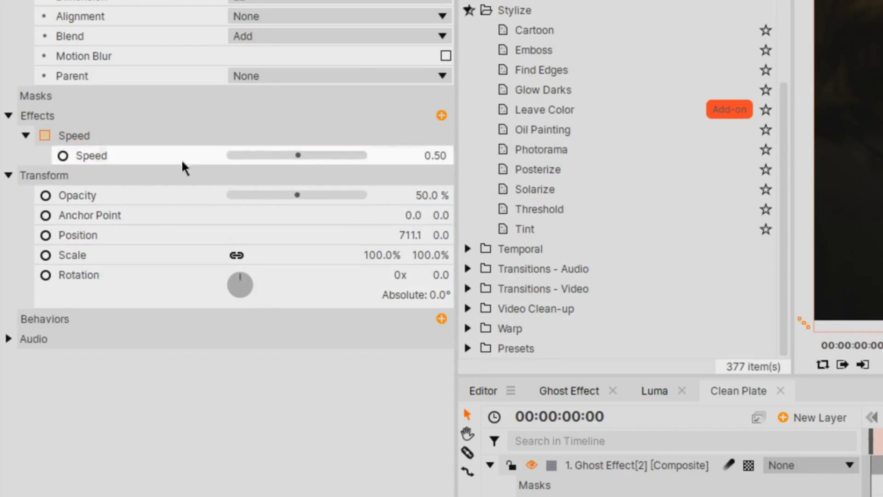